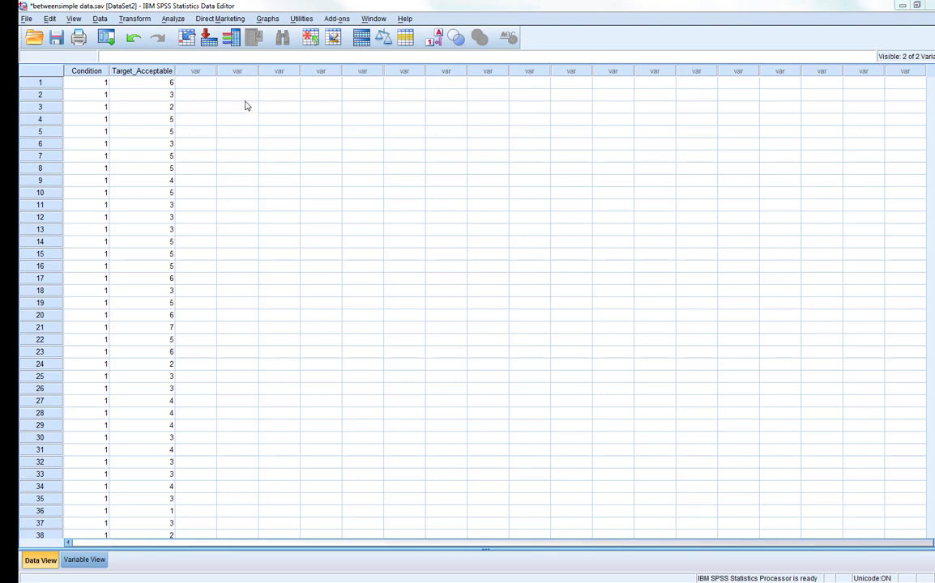
Step: Browse the data cases, then check the Condition value labels in Variable View
{"action": "left_click", "coordinate": [101, 354]}
{"action": "scroll", "coordinate": [102, 356], "scroll_direction": "down", "scroll_amount": 20}
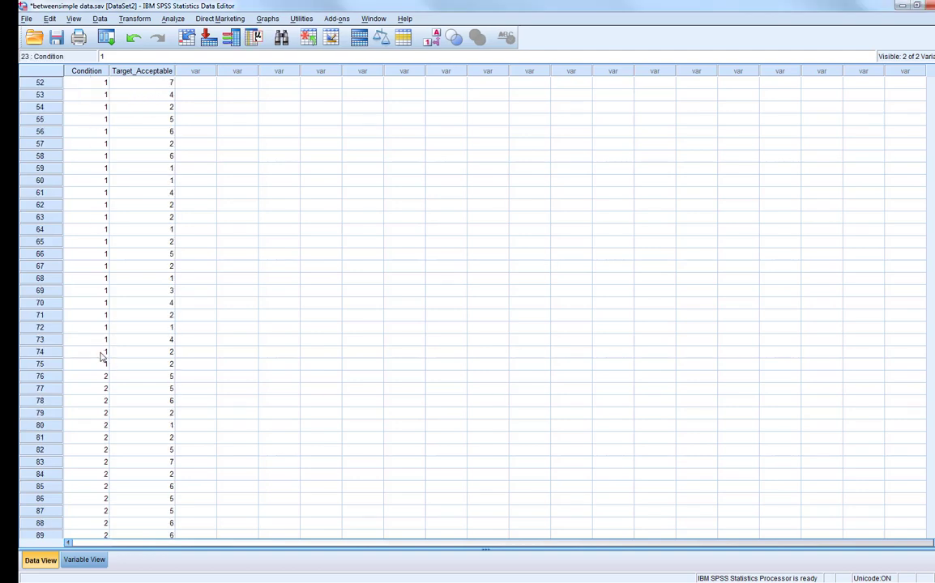
{"action": "scroll", "coordinate": [101, 356], "scroll_direction": "down", "scroll_amount": 20}
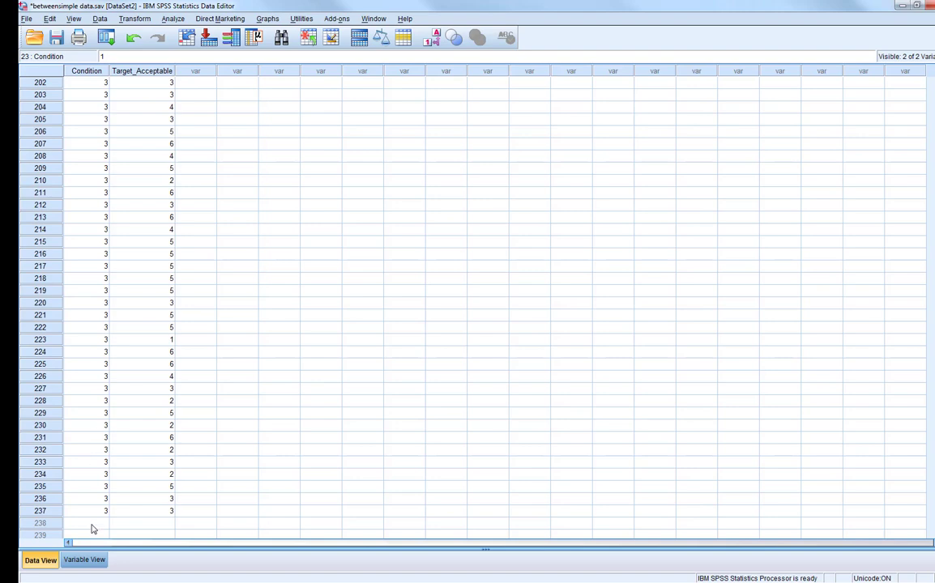
{"action": "left_click", "coordinate": [84, 560]}
{"action": "left_click", "coordinate": [340, 68]}
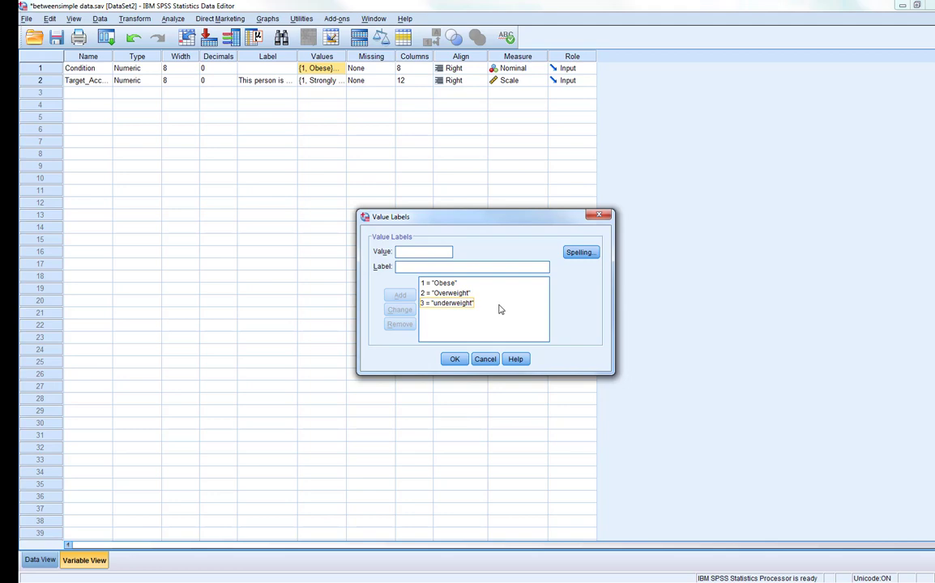
{"action": "left_click", "coordinate": [456, 361]}
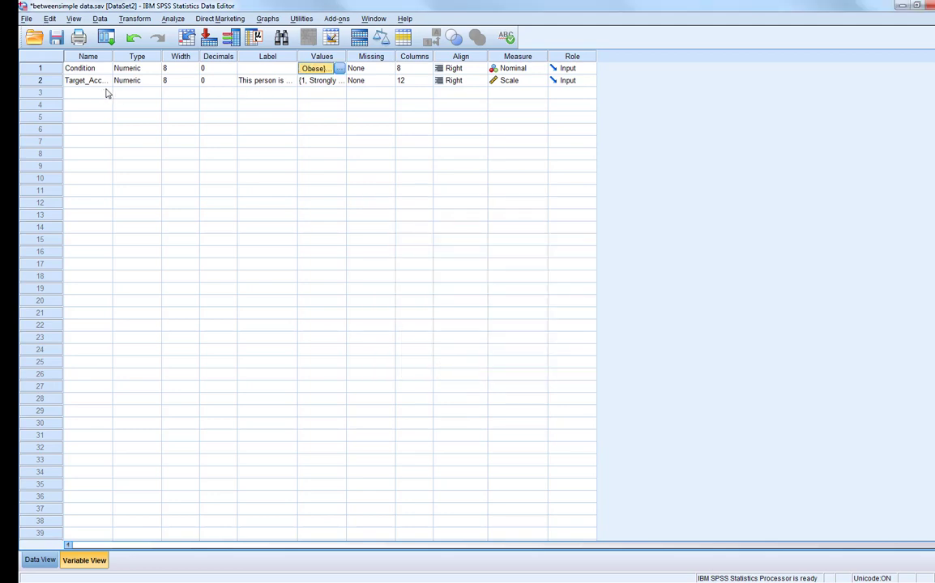
Step: Widen the Name and Label columns so Target_Acceptable and its full label show
{"action": "left_click_drag", "start_coordinate": [112, 56], "coordinate": [149, 56]}
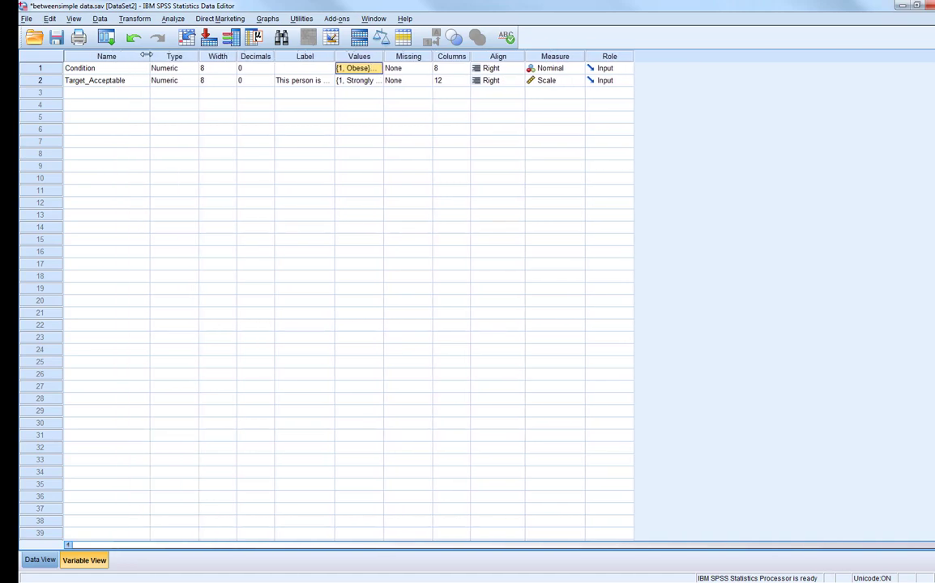
{"action": "left_click", "coordinate": [316, 81]}
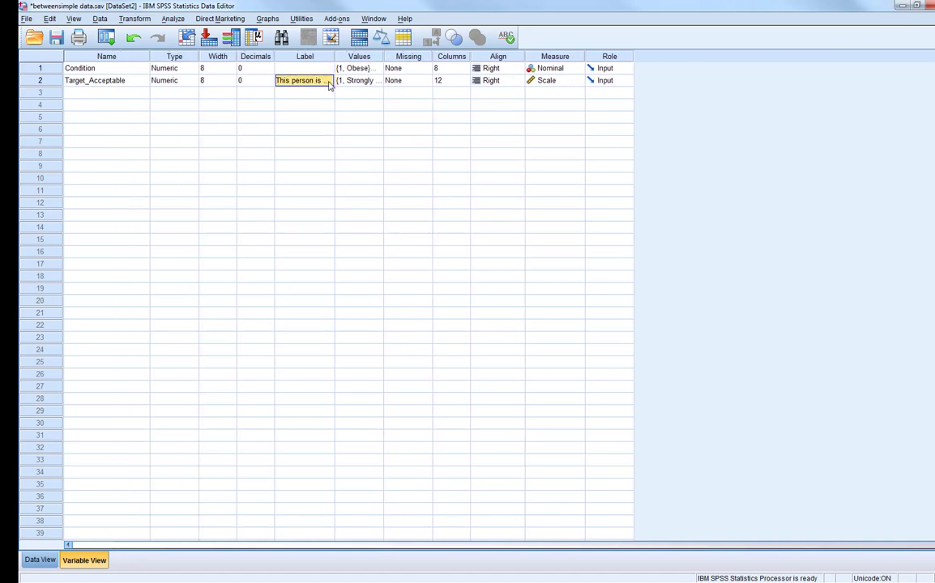
{"action": "left_click", "coordinate": [324, 81]}
{"action": "left_click_drag", "start_coordinate": [334, 56], "coordinate": [379, 56]}
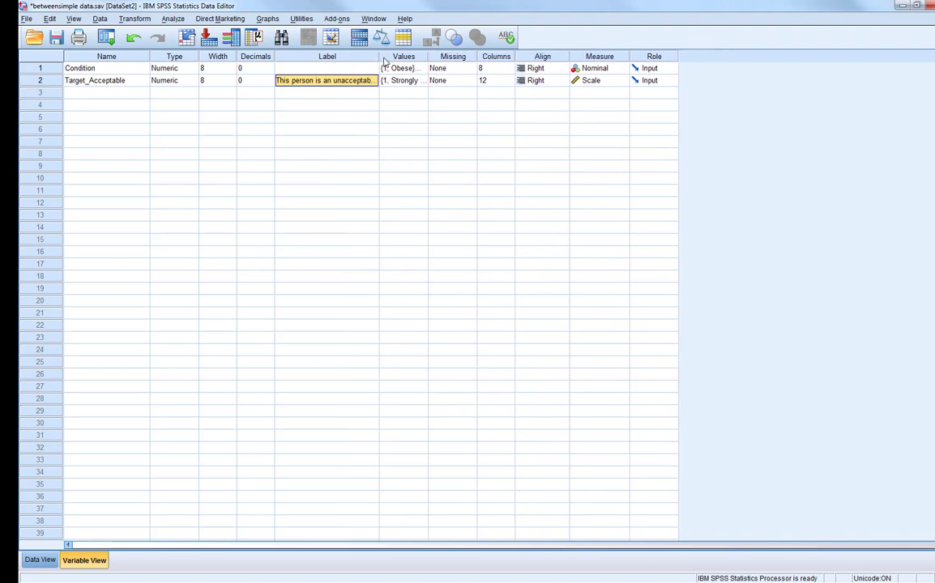
Step: Review the Target_Acceptable agreement-scale value labels without changes and return to Data View
{"action": "left_click", "coordinate": [417, 81]}
{"action": "left_click", "coordinate": [421, 81]}
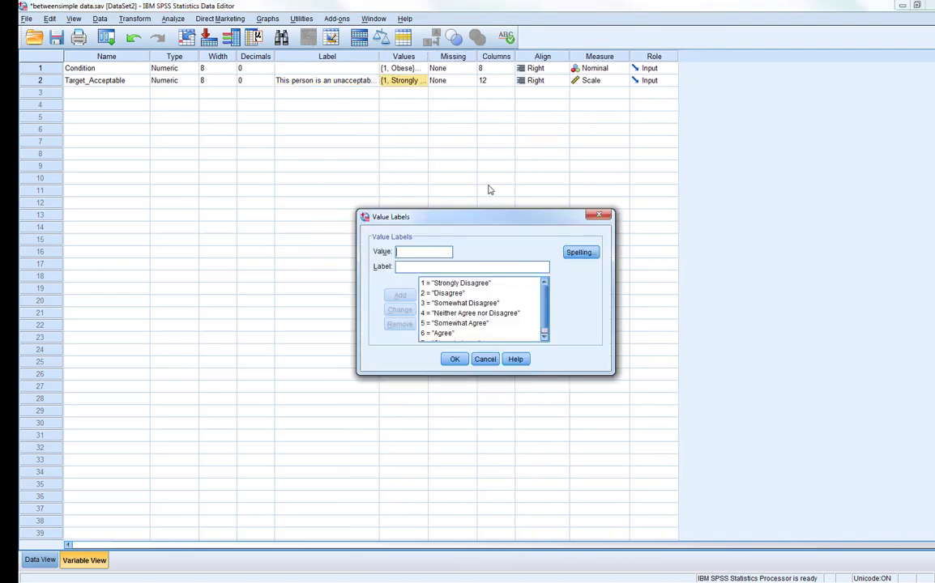
{"action": "left_click", "coordinate": [545, 311]}
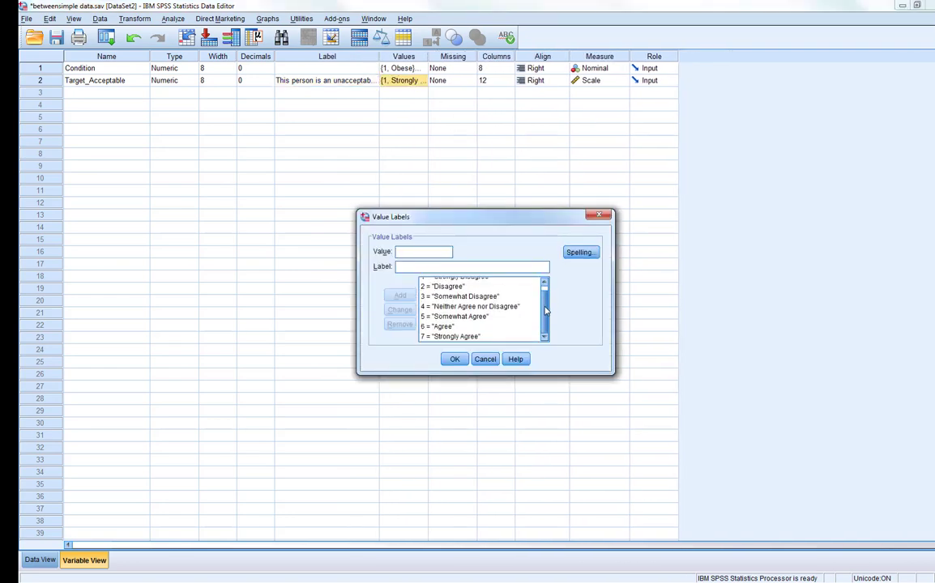
{"action": "left_click", "coordinate": [598, 215]}
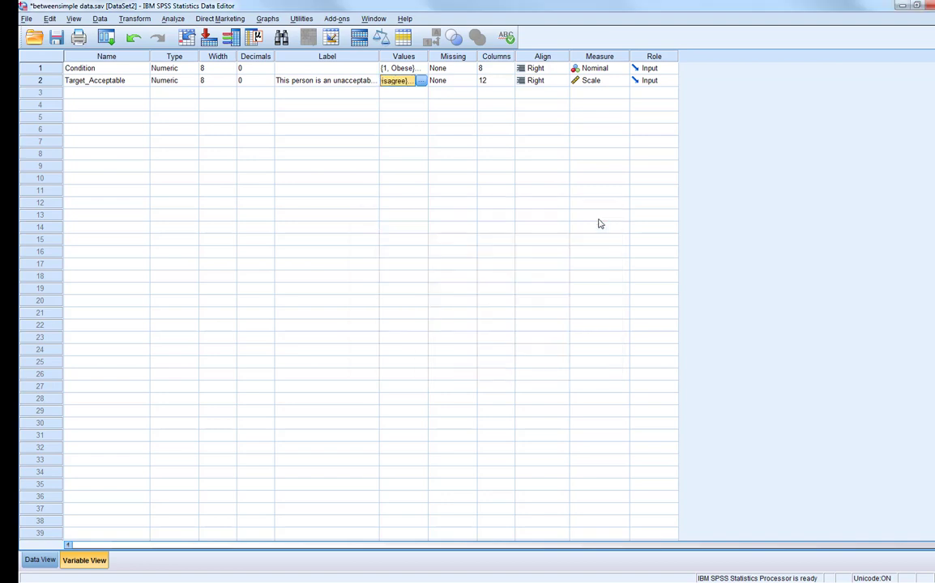
{"action": "left_click", "coordinate": [42, 558]}
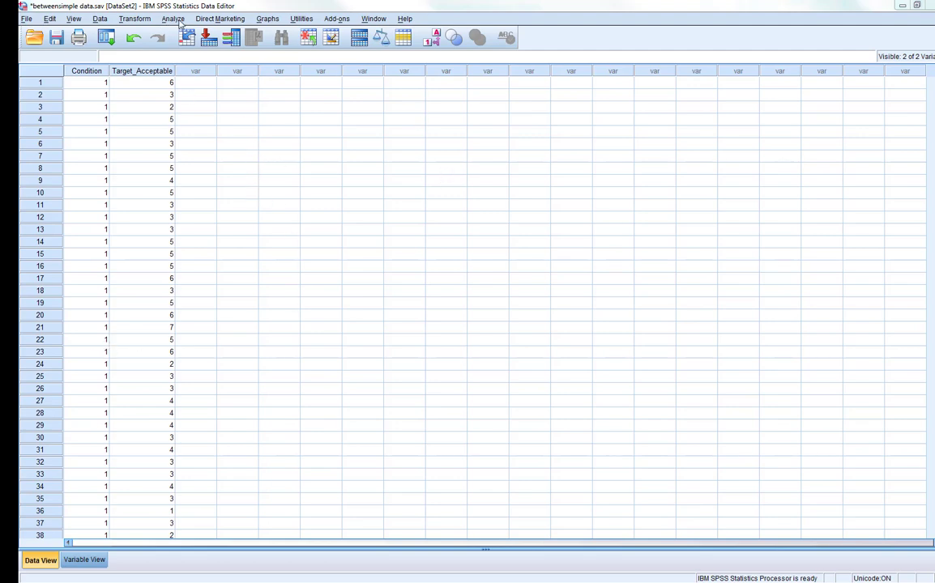
Step: Open the Analyze menu
{"action": "left_click", "coordinate": [175, 20]}
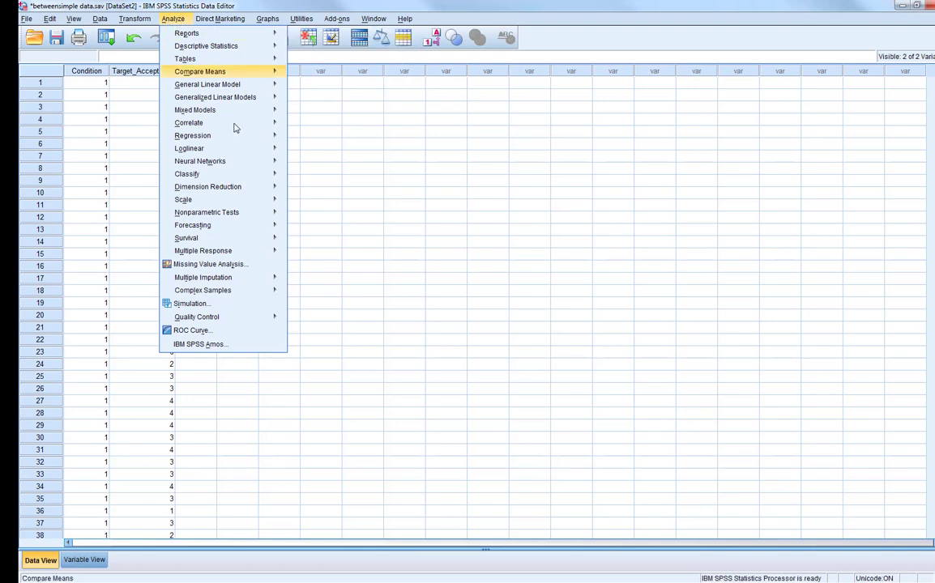
Step: Set up a One-Way ANOVA of Target_Acceptable by Condition and bring up its Options window
{"action": "mouse_move", "coordinate": [215, 72]}
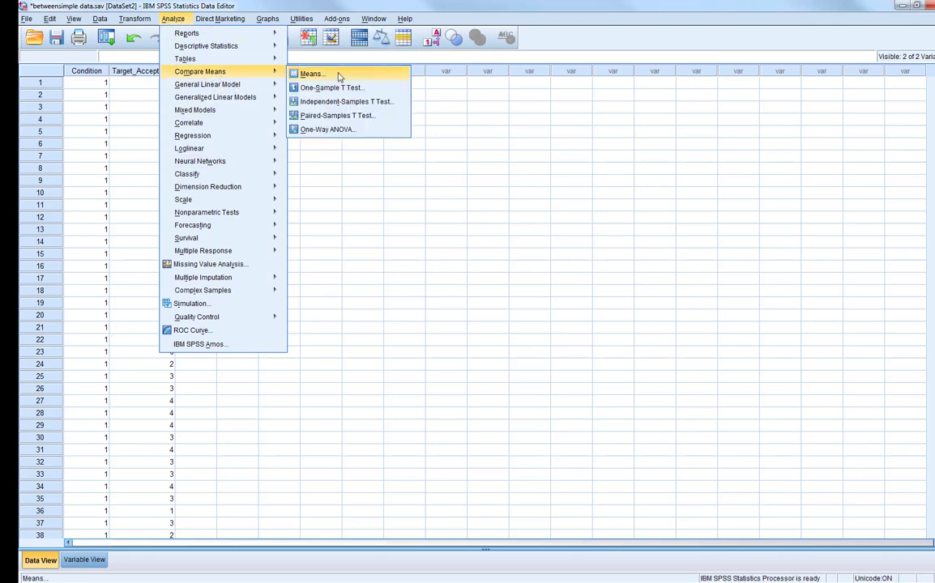
{"action": "left_click", "coordinate": [348, 131]}
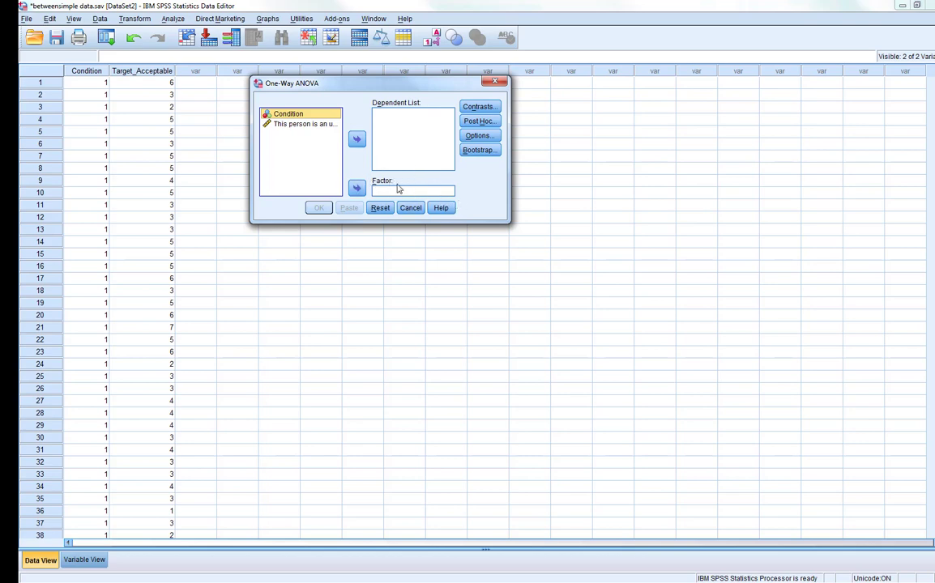
{"action": "left_click", "coordinate": [358, 187]}
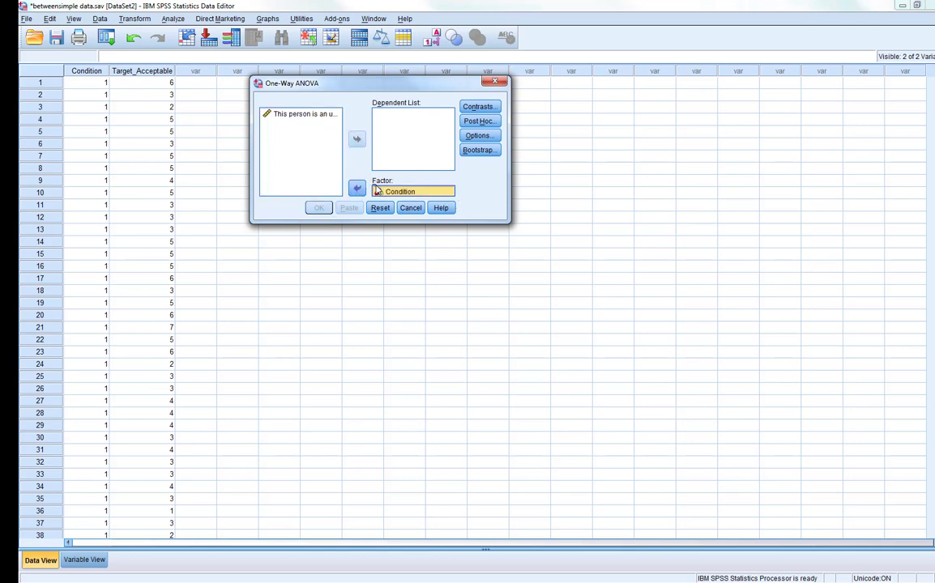
{"action": "left_click", "coordinate": [302, 114]}
{"action": "left_click", "coordinate": [356, 139]}
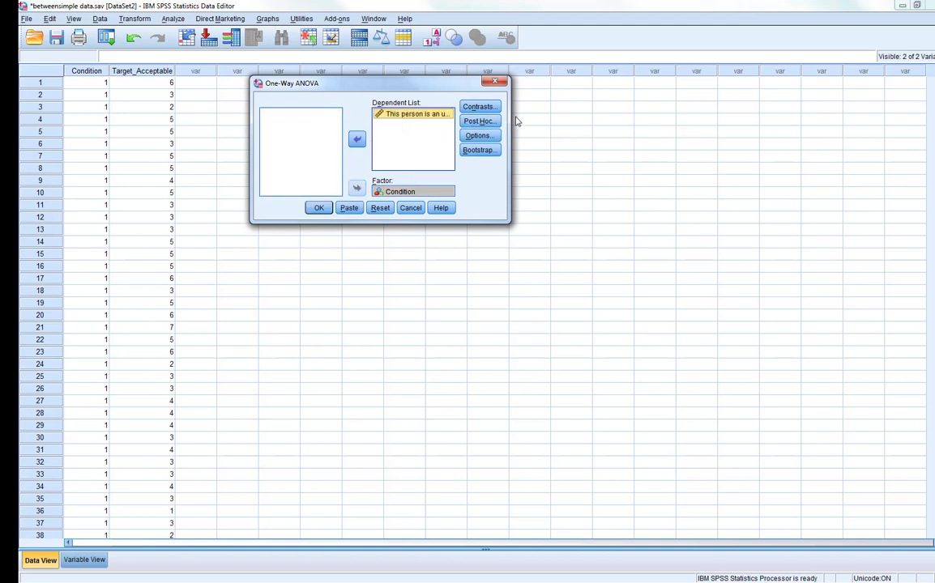
{"action": "left_click_drag", "start_coordinate": [508, 113], "coordinate": [650, 112]}
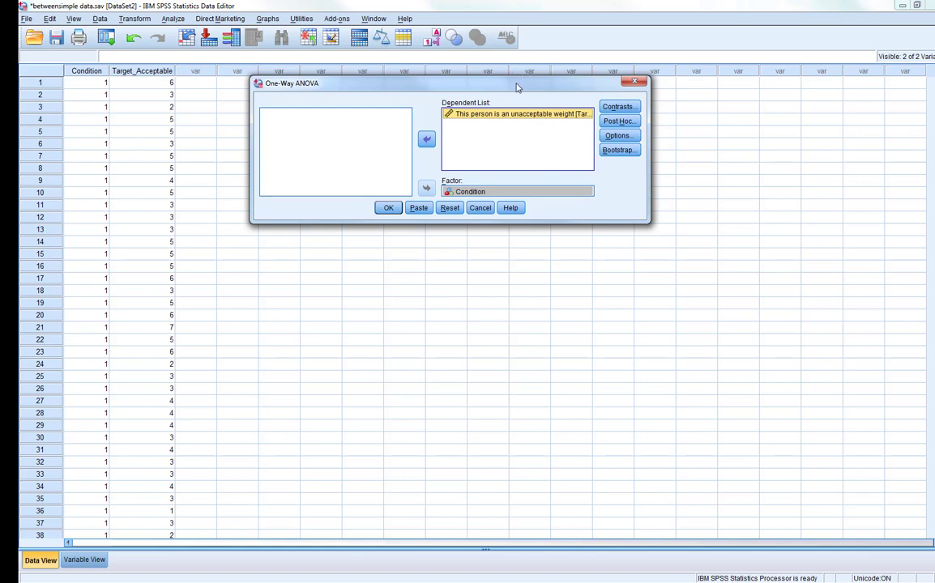
{"action": "left_click_drag", "start_coordinate": [468, 77], "coordinate": [430, 69]}
{"action": "left_click", "coordinate": [589, 132]}
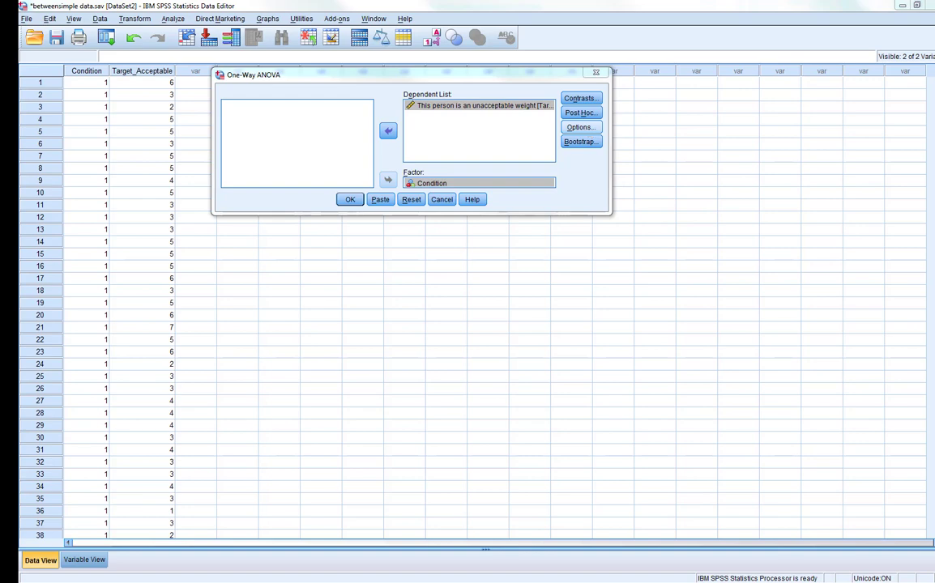
{"action": "left_click_drag", "start_coordinate": [400, 144], "coordinate": [379, 238]}
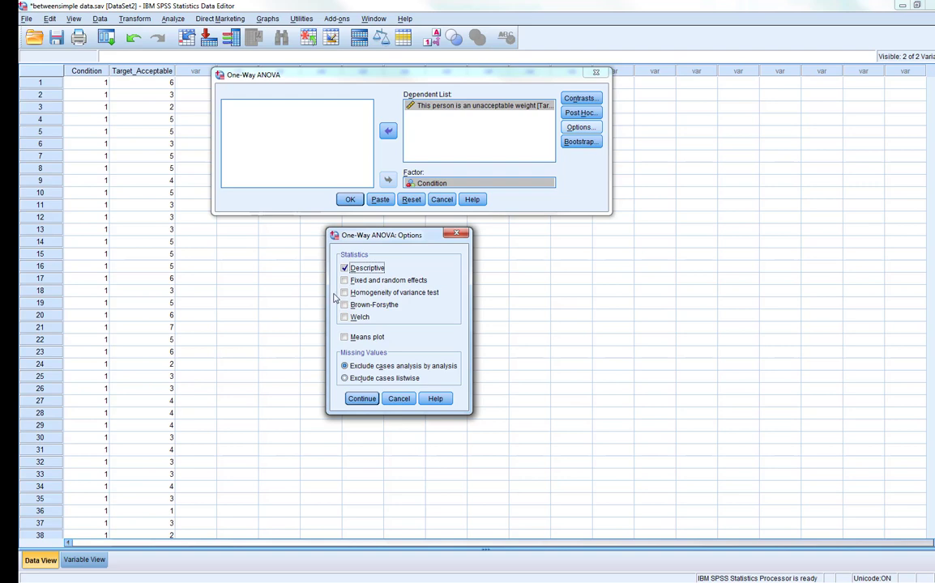
Step: Add the homogeneity of variance test and LSD post hoc comparisons, then run the ANOVA
{"action": "left_click", "coordinate": [344, 293]}
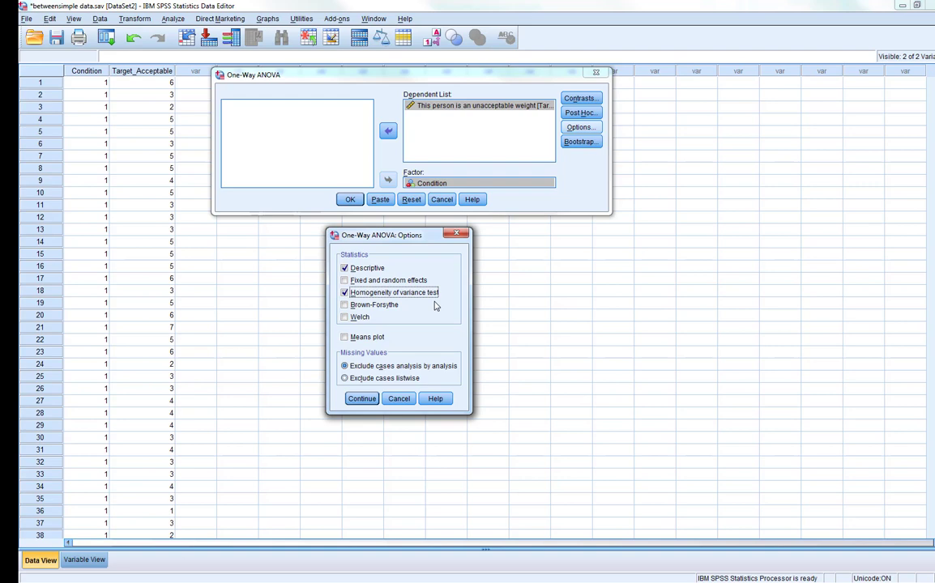
{"action": "left_click", "coordinate": [370, 401]}
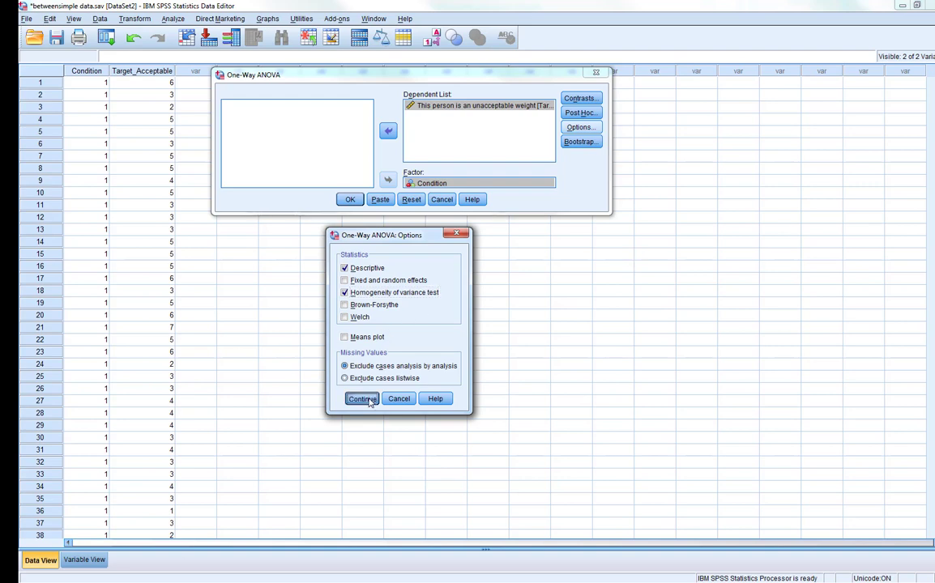
{"action": "left_click", "coordinate": [580, 113]}
{"action": "left_click_drag", "start_coordinate": [575, 243], "coordinate": [338, 247]}
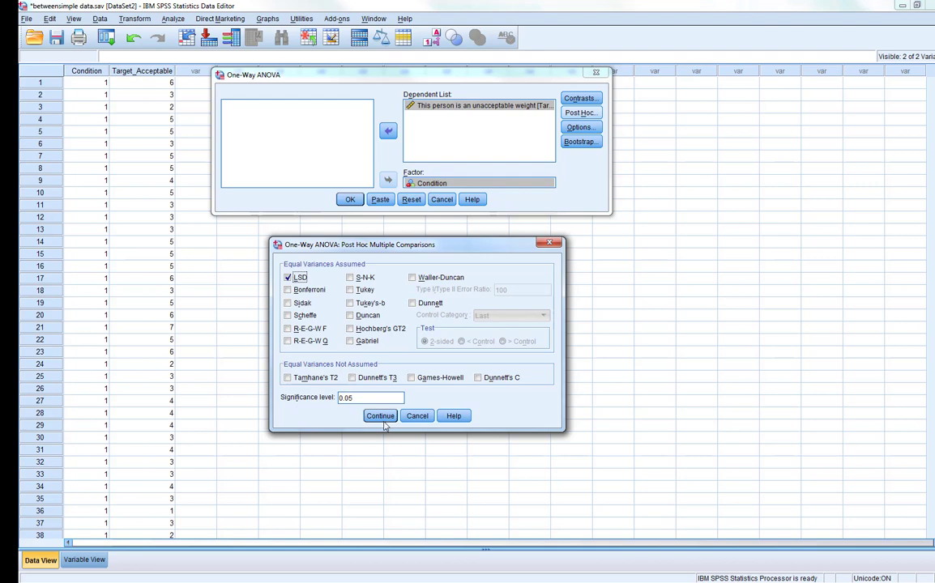
{"action": "left_click", "coordinate": [380, 416]}
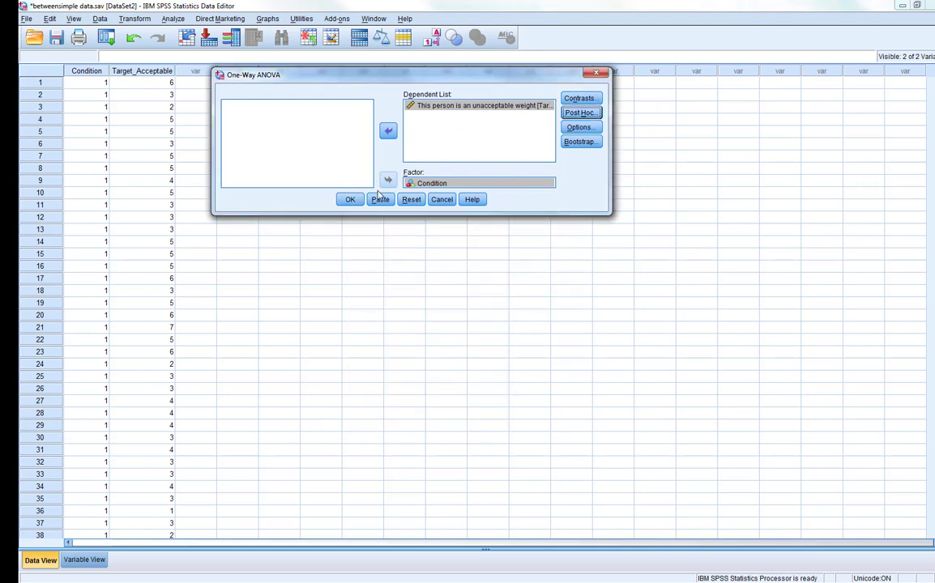
{"action": "left_click", "coordinate": [350, 200]}
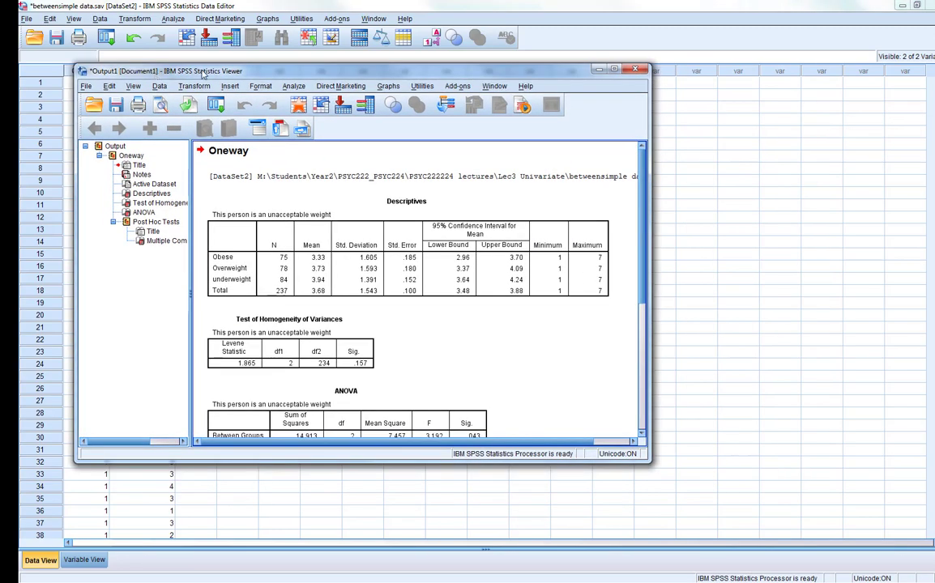
Step: Open the Oneway output and inspect the Descriptives table (Levene 1.865, ANOVA F=3.192, p=.043)
{"action": "double_click", "coordinate": [185, 65]}
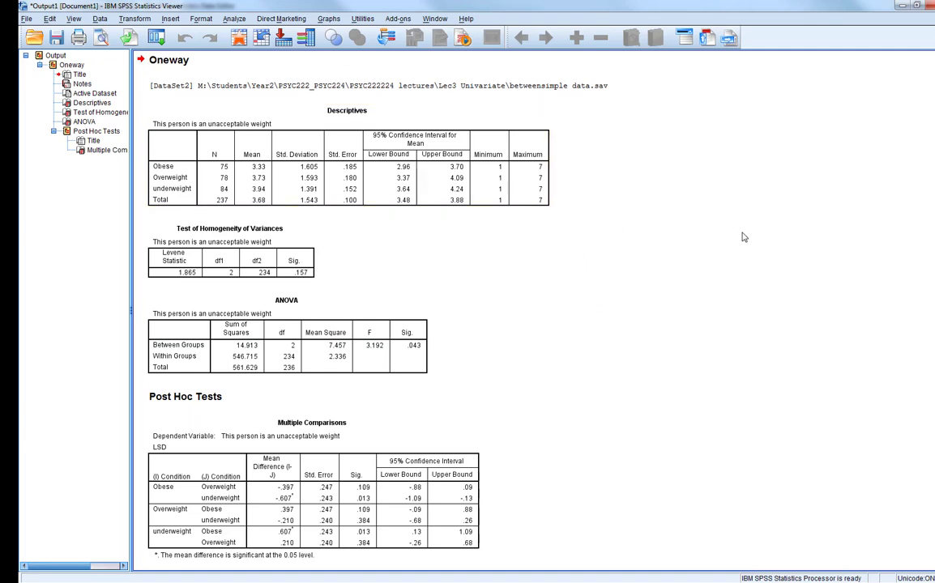
{"action": "left_click", "coordinate": [217, 181]}
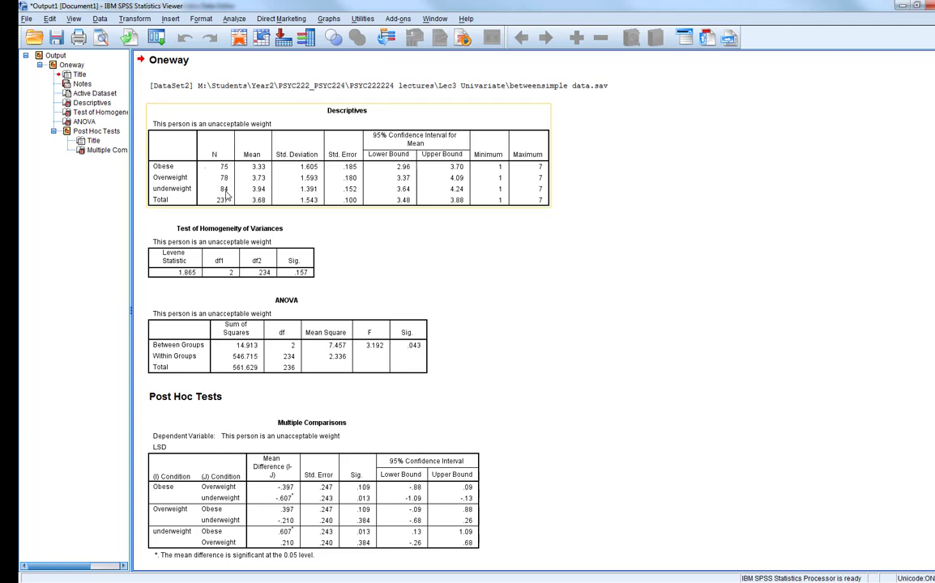
{"action": "left_click", "coordinate": [754, 150]}
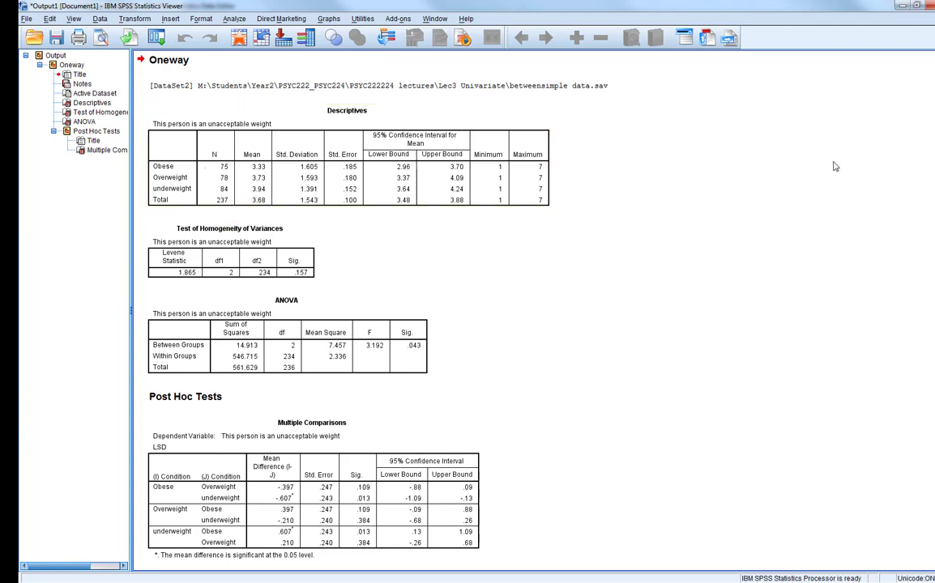
{"action": "left_click", "coordinate": [230, 136]}
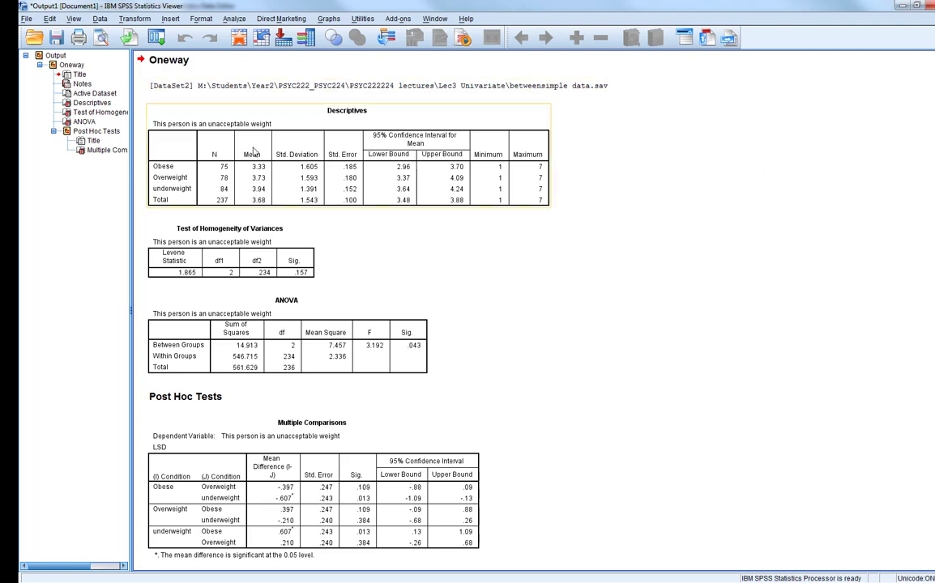
{"action": "left_click", "coordinate": [732, 150]}
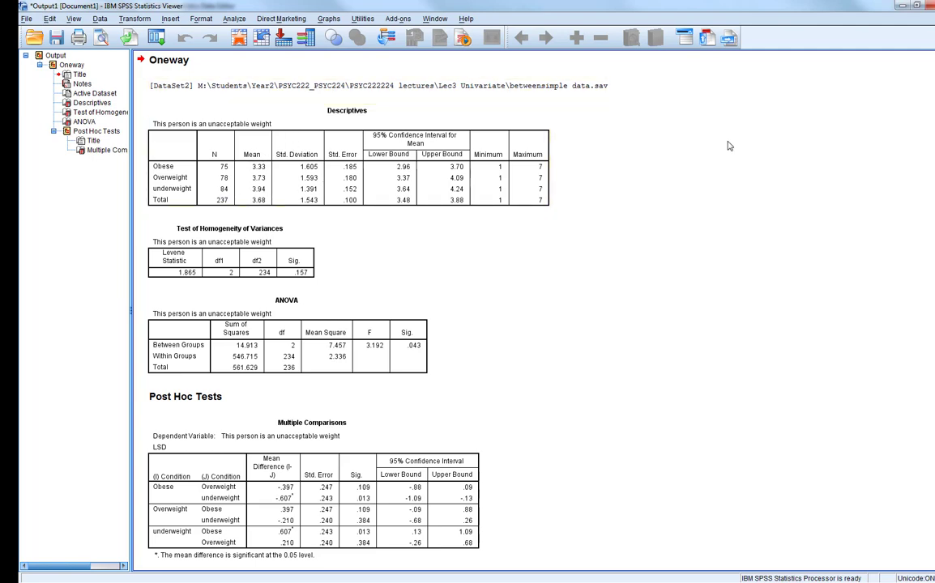
{"action": "left_click", "coordinate": [329, 106]}
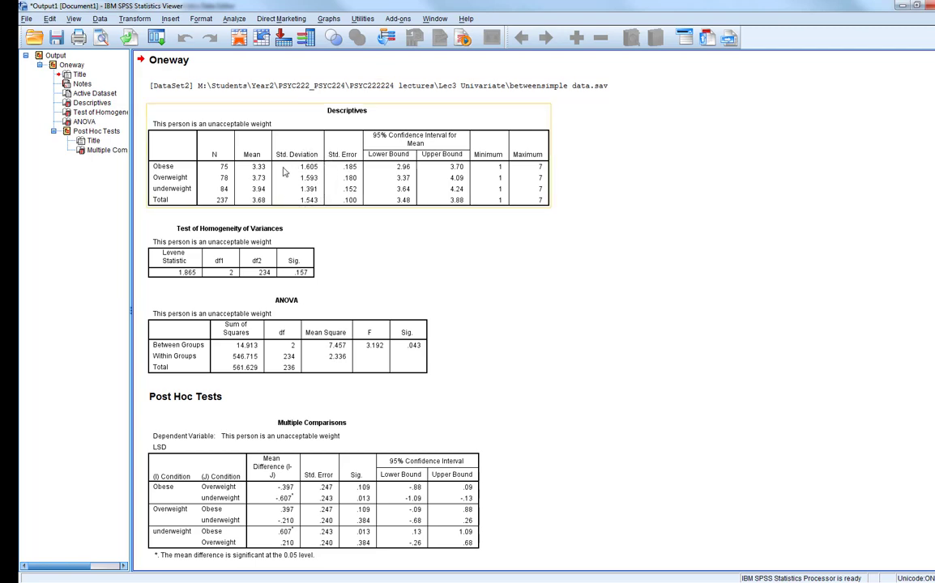
{"action": "left_click", "coordinate": [598, 139]}
{"action": "scroll", "coordinate": [663, 155], "scroll_direction": "down", "scroll_amount": 1}
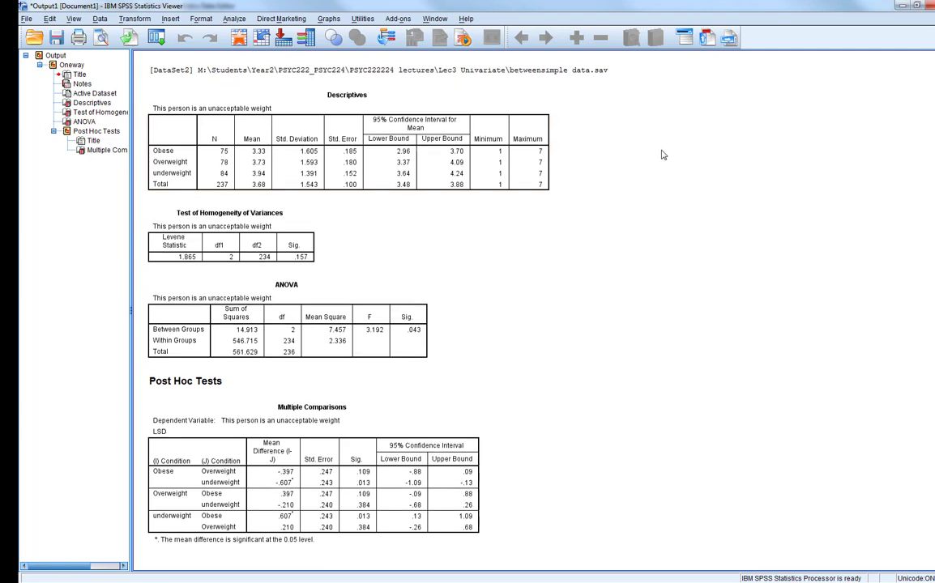
{"action": "left_click", "coordinate": [209, 213]}
Step: Review the ANOVA and Multiple Comparisons tables in the output
{"action": "left_click", "coordinate": [407, 348]}
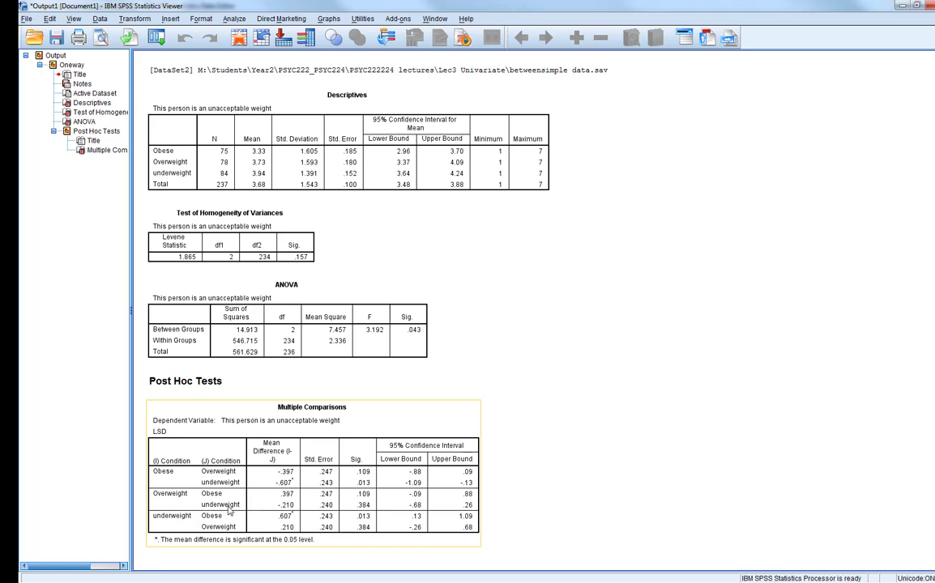
{"action": "left_click", "coordinate": [384, 389]}
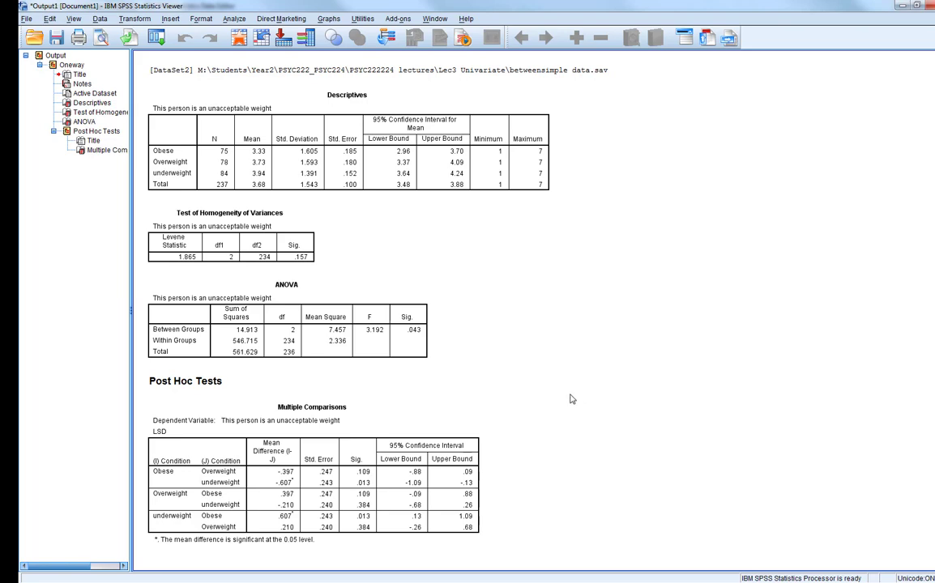
{"action": "left_click", "coordinate": [162, 476]}
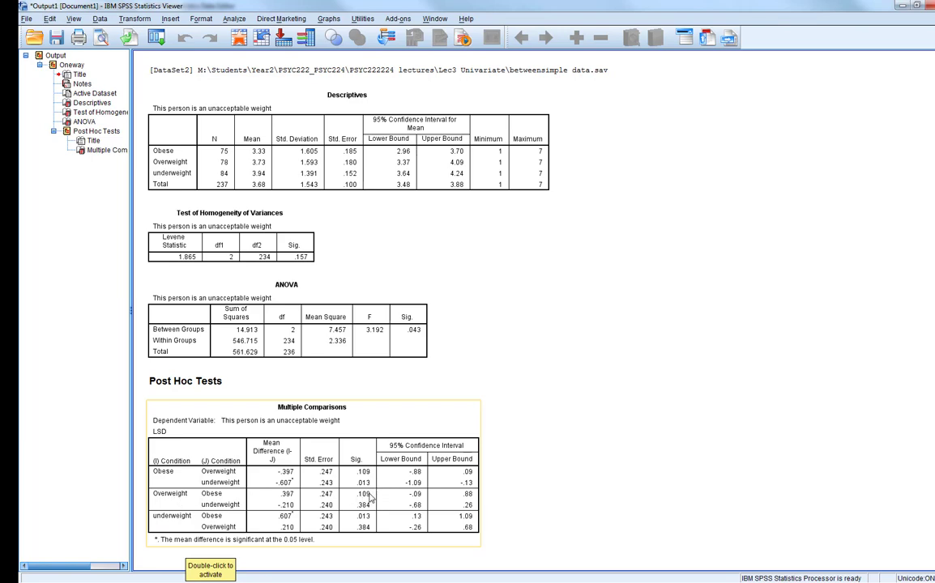
{"action": "left_click", "coordinate": [548, 442]}
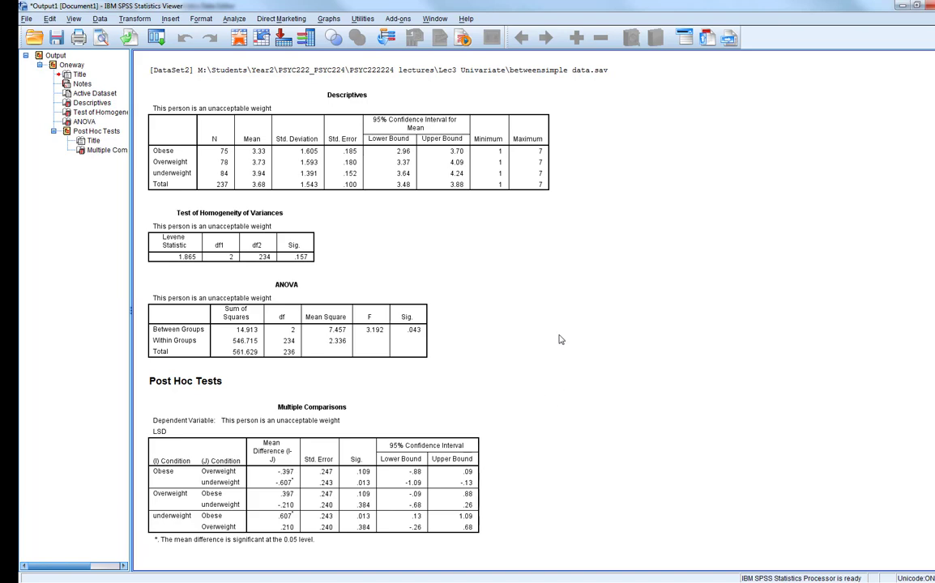
{"action": "left_click", "coordinate": [165, 478]}
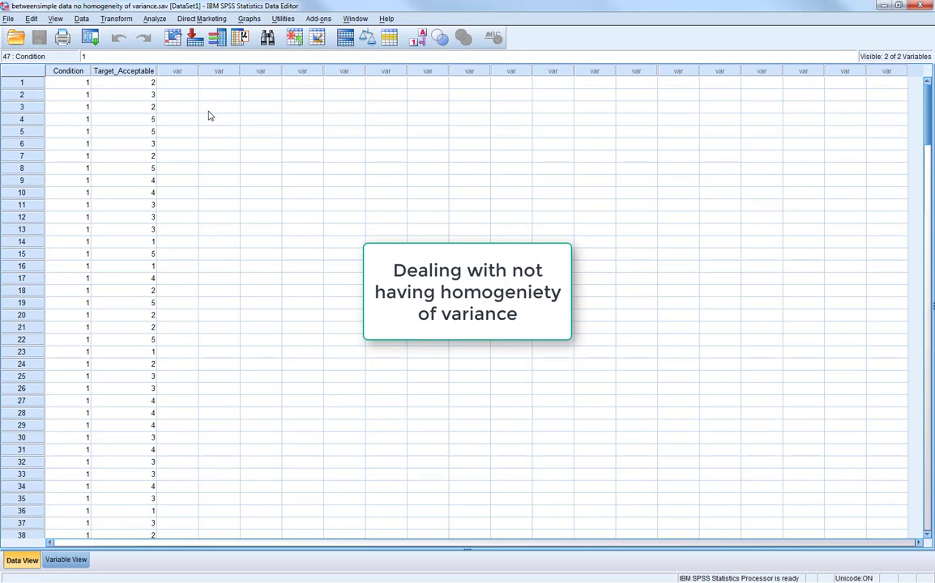
Step: Set up a One-Way ANOVA with Condition as factor and the unacceptable-weight rating as dependent
{"action": "left_click", "coordinate": [155, 19]}
{"action": "mouse_move", "coordinate": [164, 71]}
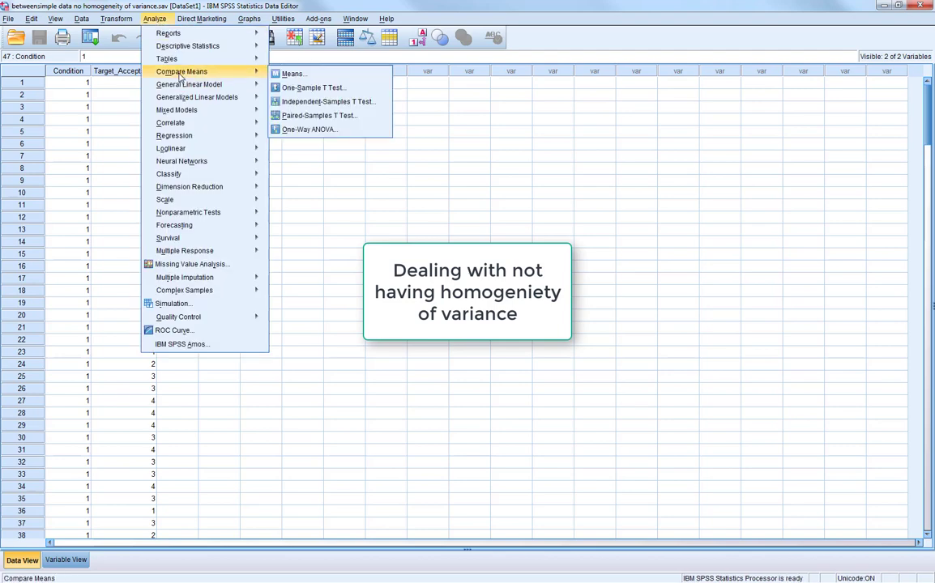
{"action": "left_click", "coordinate": [320, 129]}
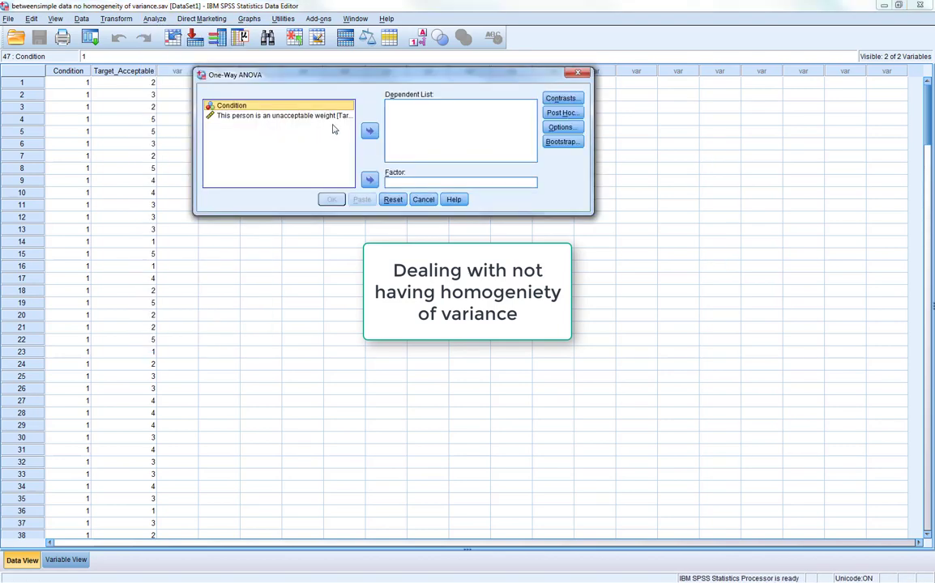
{"action": "left_click", "coordinate": [370, 179]}
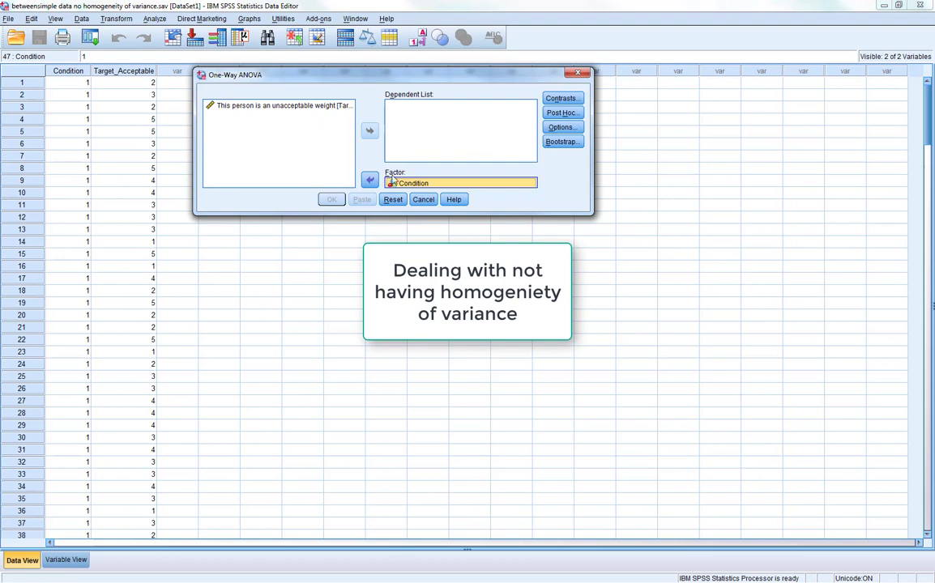
{"action": "left_click", "coordinate": [287, 108]}
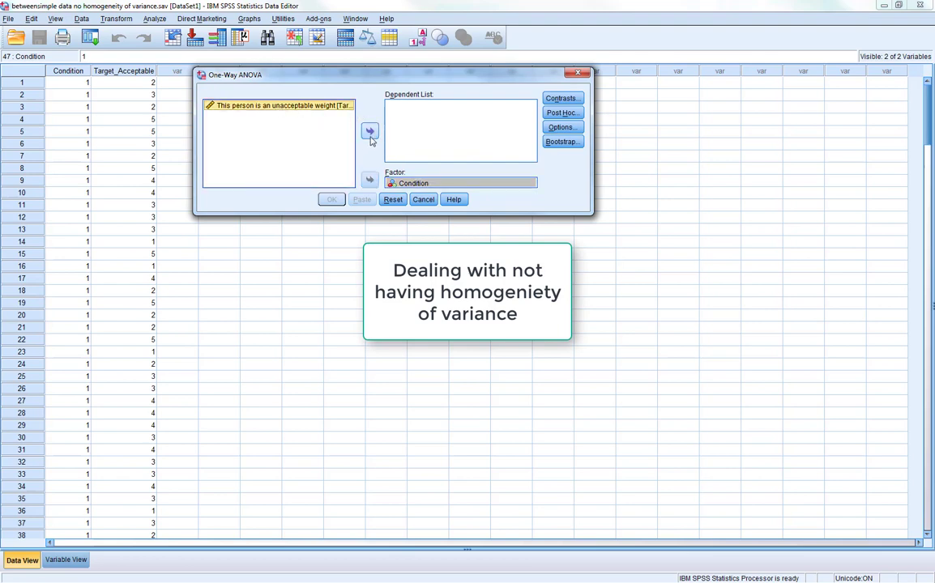
{"action": "left_click", "coordinate": [369, 130]}
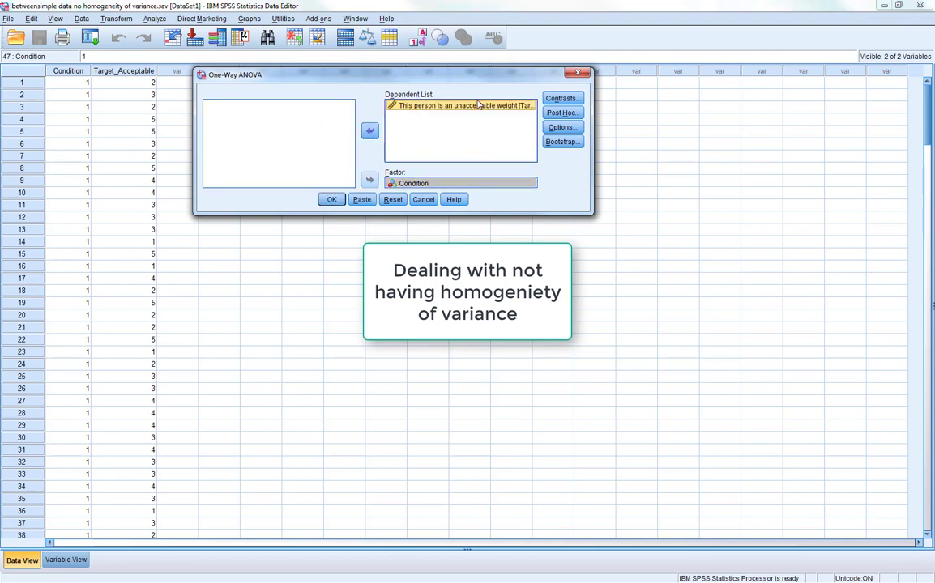
Step: Add descriptives, the homogeneity of variance test and LSD post hoc comparisons, then run it
{"action": "left_click", "coordinate": [561, 127]}
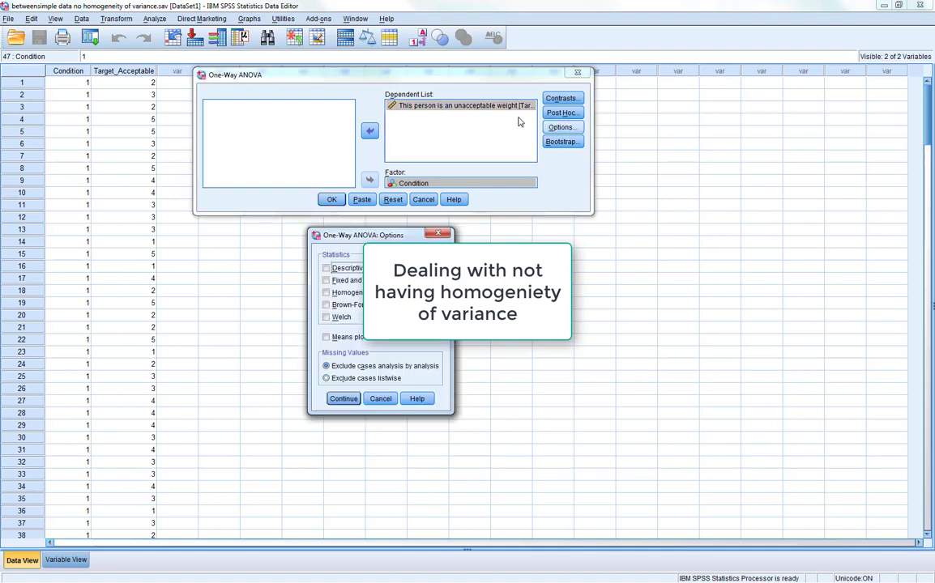
{"action": "left_click", "coordinate": [325, 268]}
{"action": "left_click", "coordinate": [326, 292]}
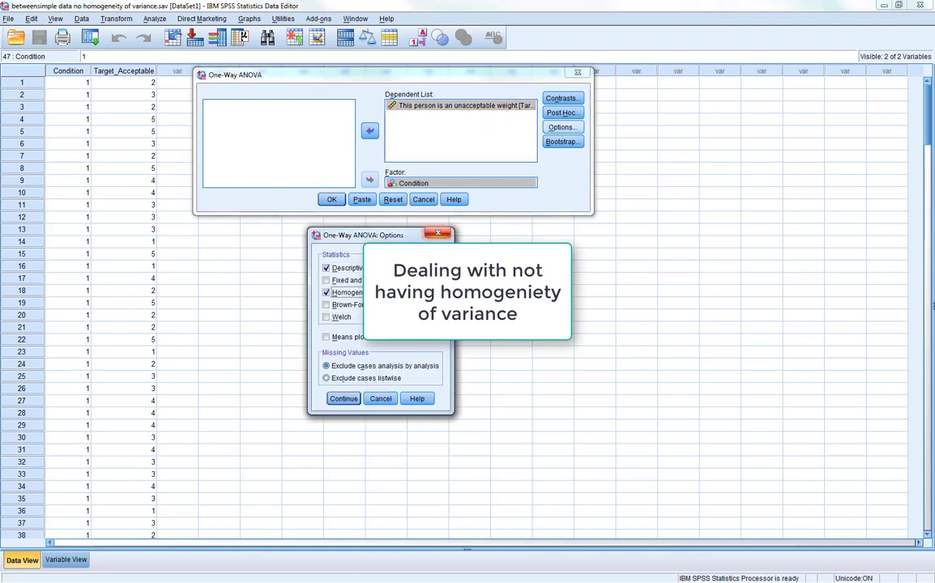
{"action": "left_click", "coordinate": [343, 398]}
{"action": "left_click", "coordinate": [566, 113]}
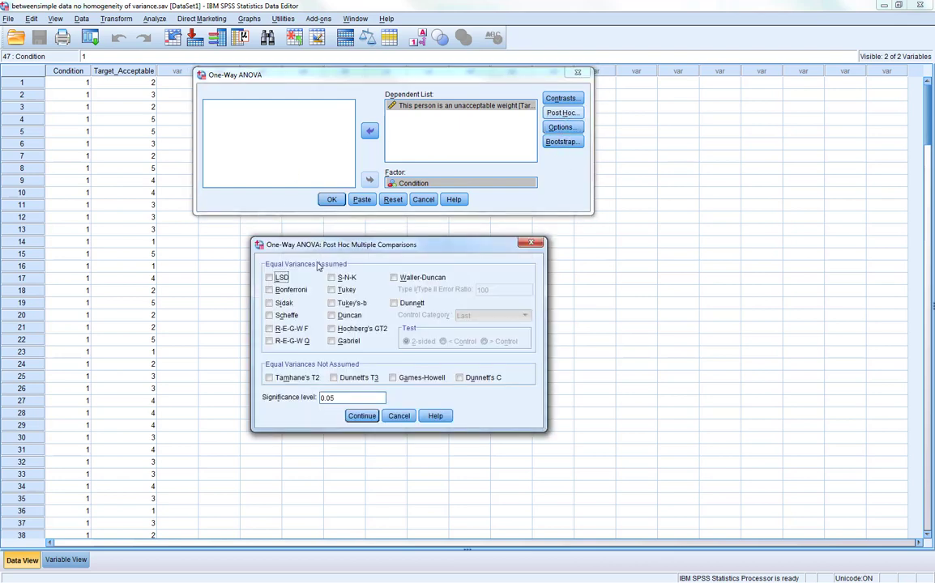
{"action": "left_click", "coordinate": [269, 277]}
{"action": "left_click", "coordinate": [362, 416]}
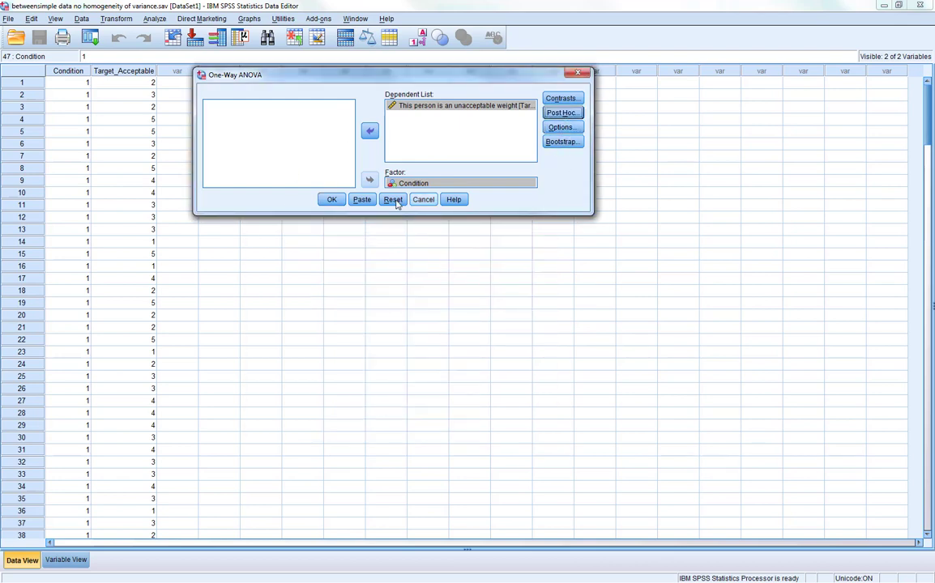
{"action": "left_click", "coordinate": [332, 200]}
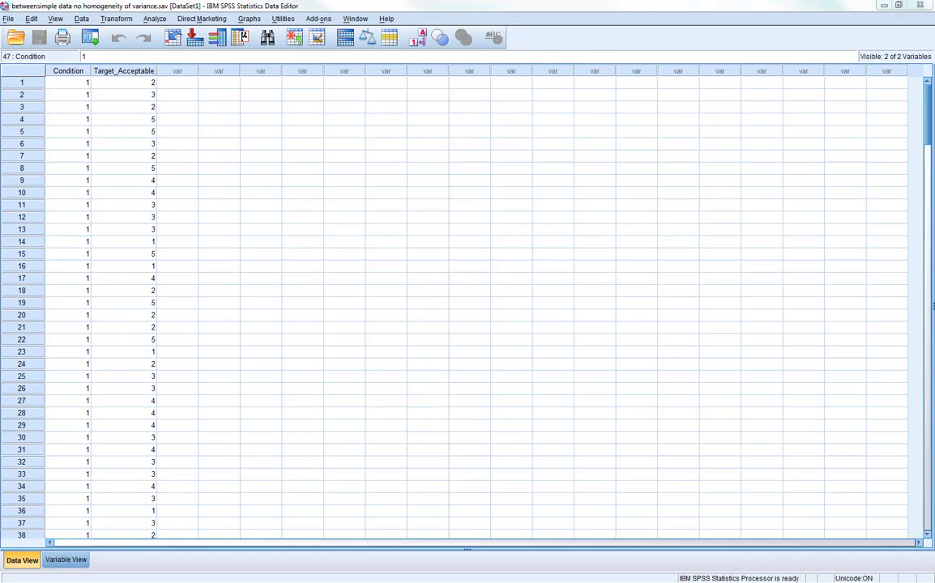
Step: Open the Output2 window with the new Oneway results (Levene 3.149, p=.045)
{"action": "double_click", "coordinate": [409, 125]}
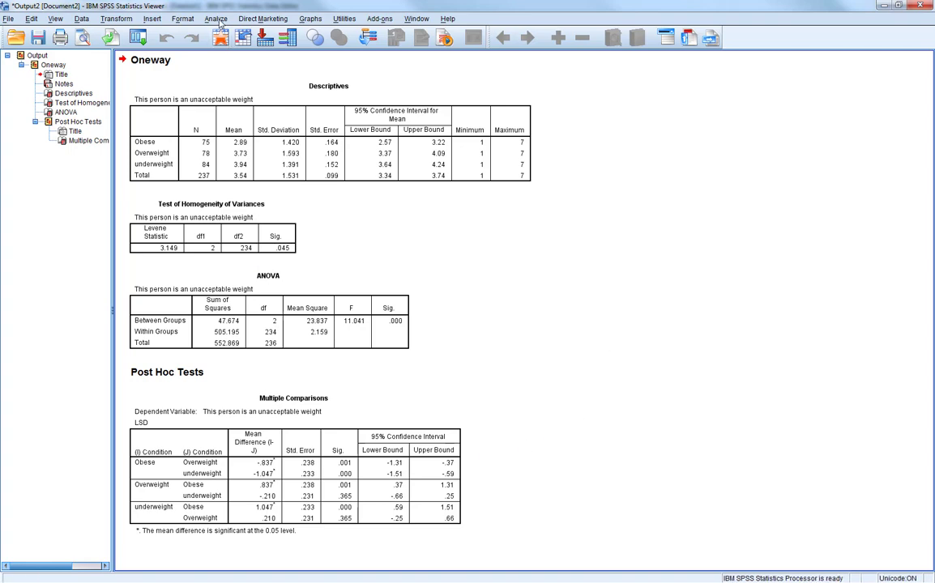
Step: Reopen the One-Way ANOVA and add the Brown-Forsythe and Welch robust tests
{"action": "left_click", "coordinate": [217, 20]}
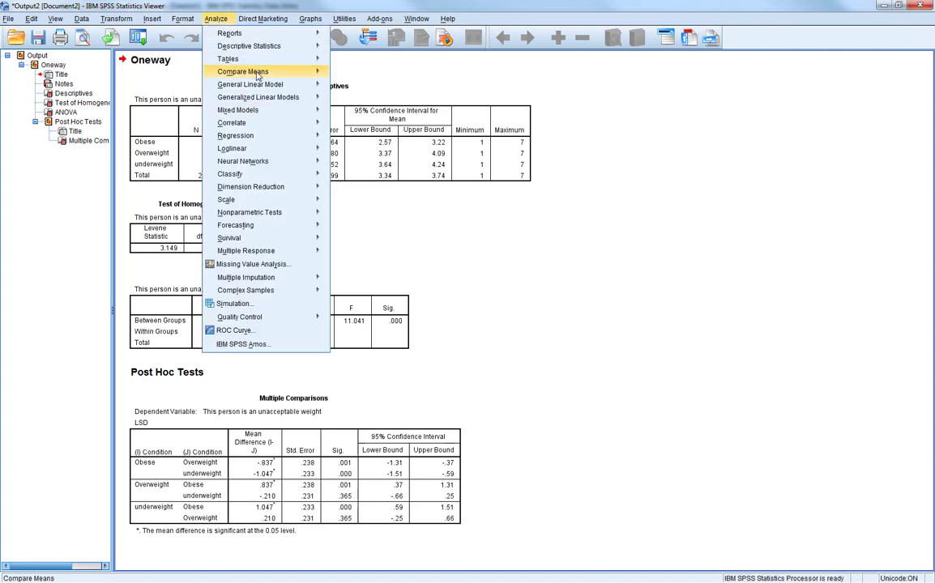
{"action": "mouse_move", "coordinate": [259, 71]}
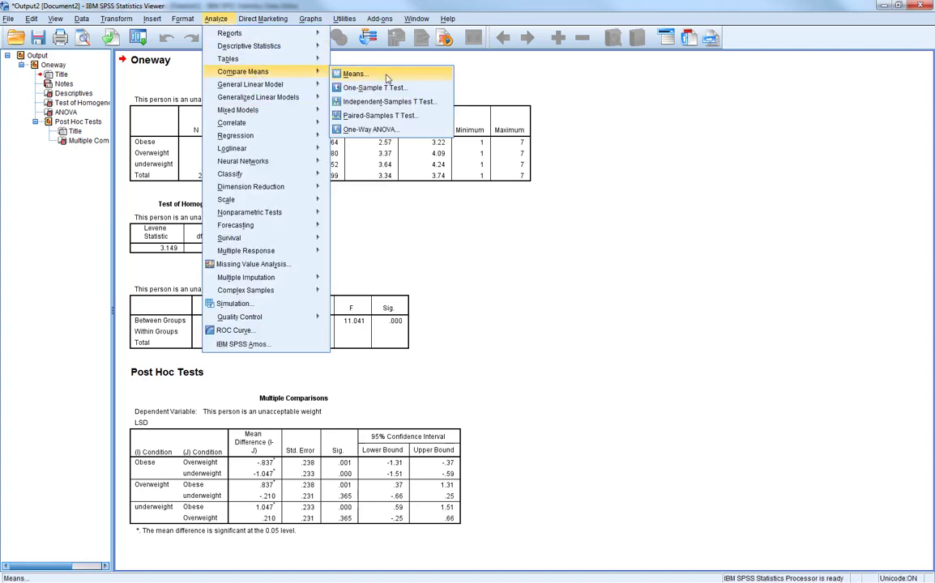
{"action": "left_click", "coordinate": [369, 131]}
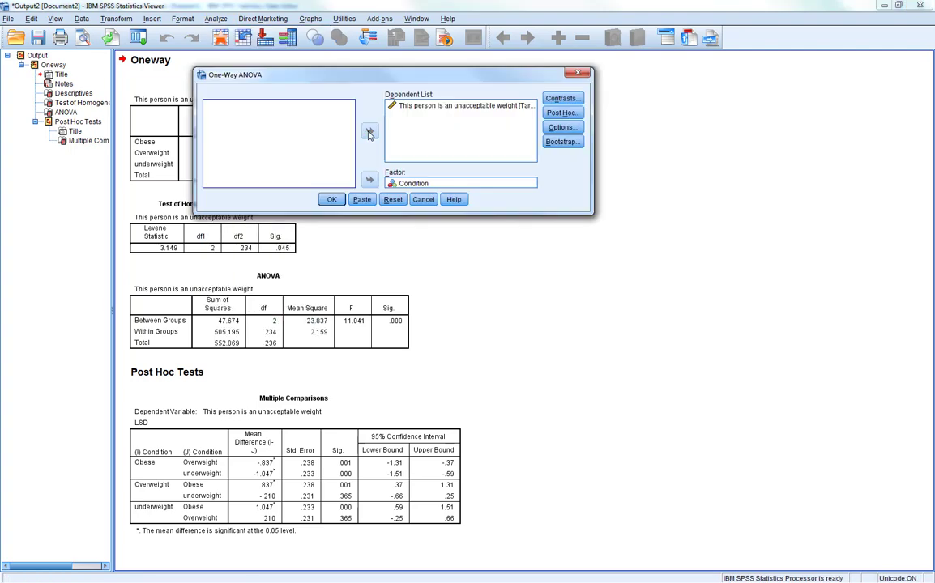
{"action": "left_click", "coordinate": [562, 130]}
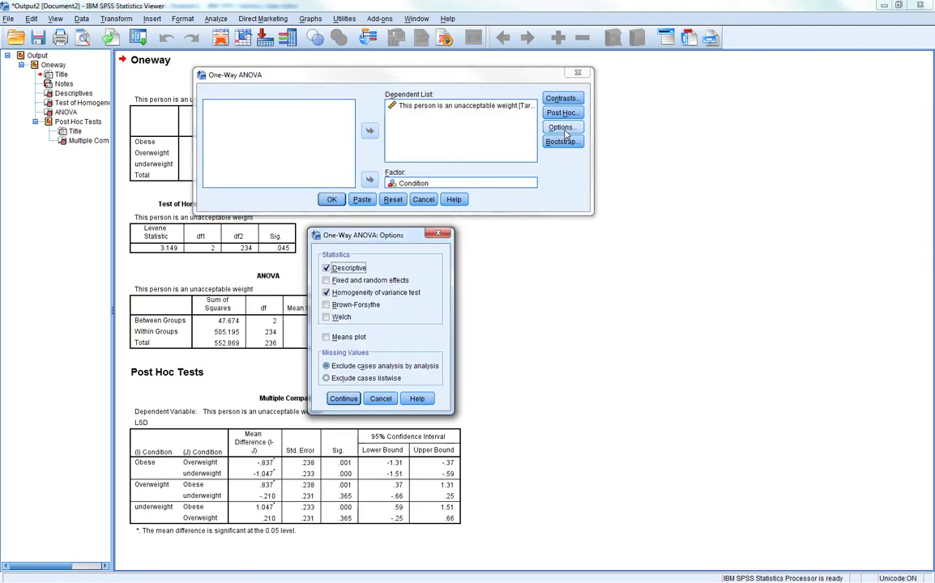
{"action": "left_click", "coordinate": [327, 306]}
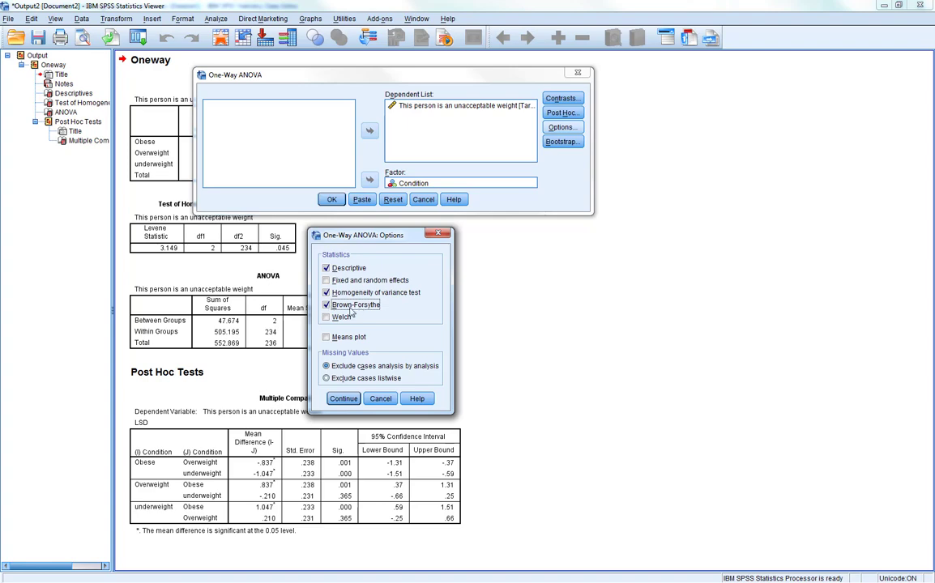
{"action": "left_click", "coordinate": [328, 318]}
{"action": "left_click", "coordinate": [346, 400]}
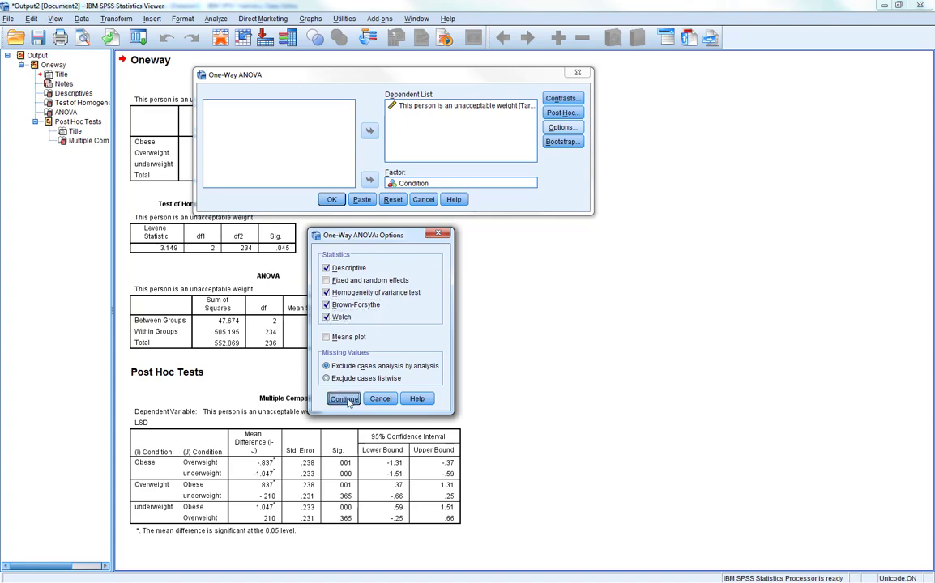
Step: Choose Tamhane's T2 as the post hoc comparison test
{"action": "left_click", "coordinate": [562, 112]}
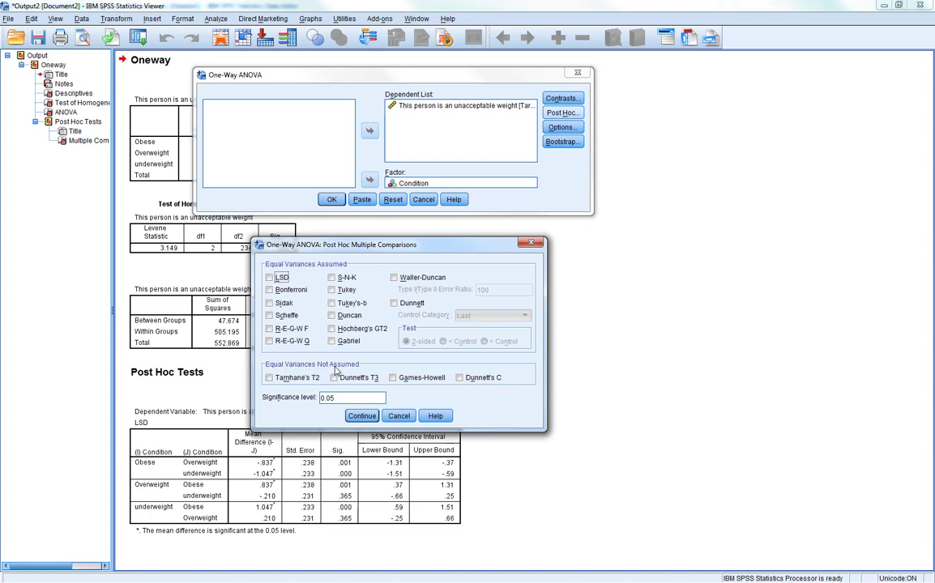
{"action": "left_click", "coordinate": [269, 379]}
{"action": "left_click", "coordinate": [361, 416]}
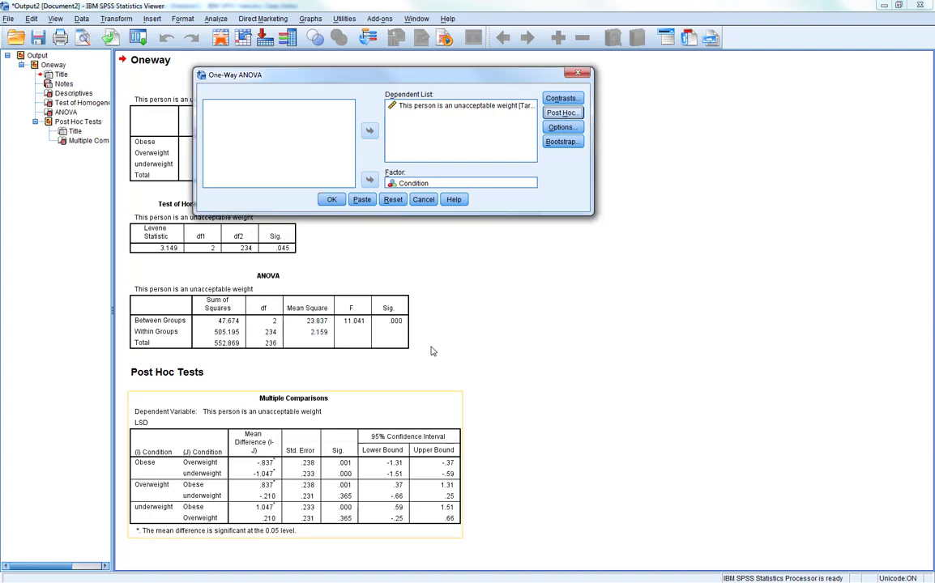
Step: Rerun the ANOVA with robust tests and Tamhane comparisons and scroll through the new output
{"action": "left_click", "coordinate": [329, 200]}
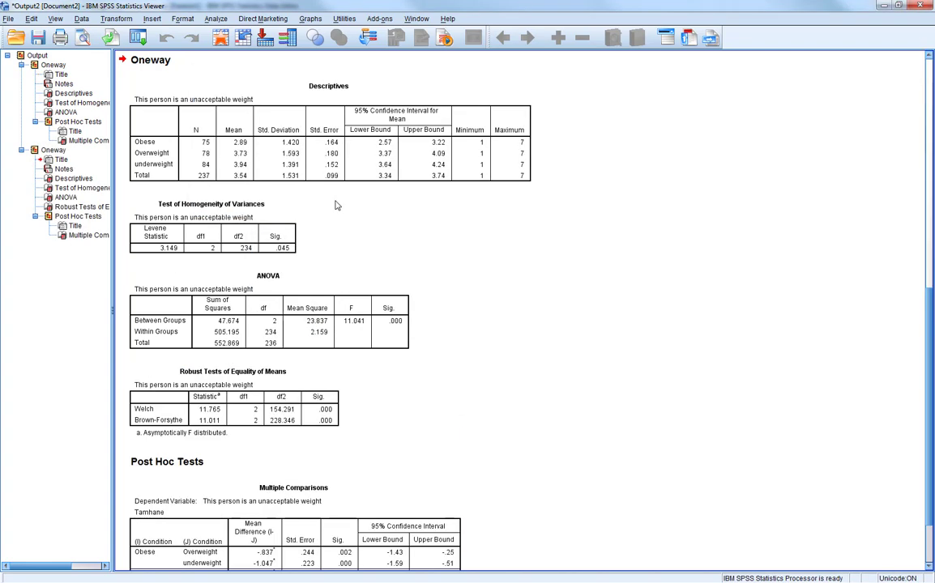
{"action": "scroll", "coordinate": [438, 268], "scroll_direction": "down", "scroll_amount": 2}
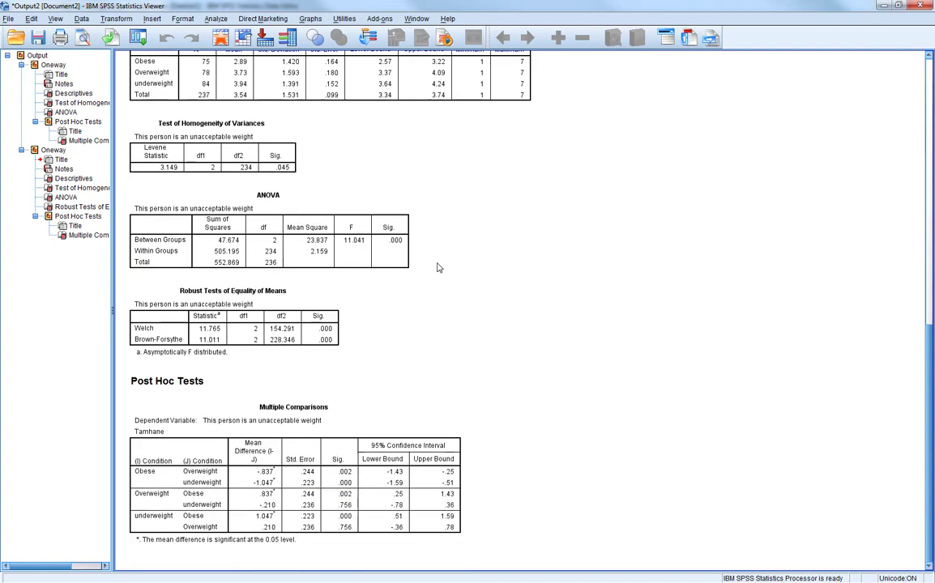
{"action": "scroll", "coordinate": [437, 268], "scroll_direction": "up", "scroll_amount": 1}
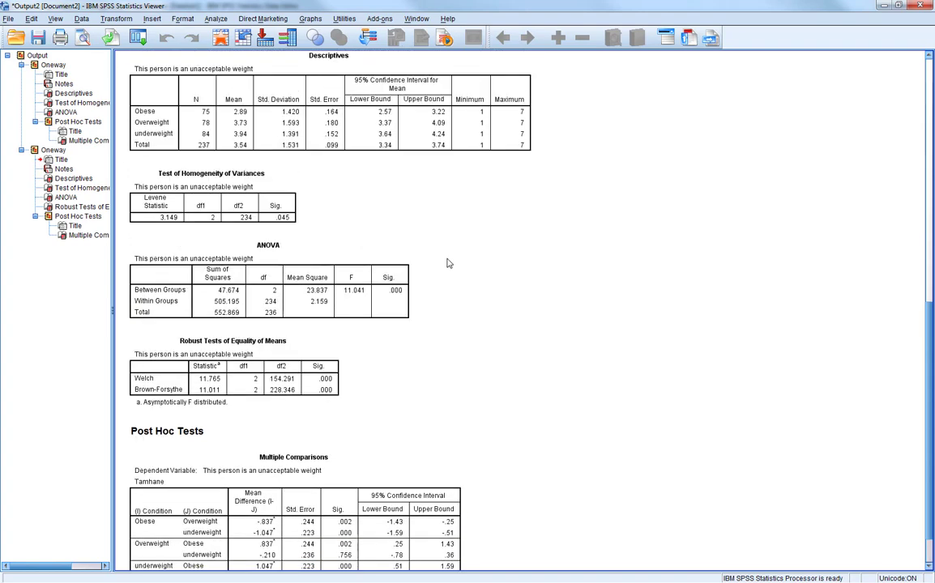
{"action": "scroll", "coordinate": [438, 268], "scroll_direction": "up", "scroll_amount": 2}
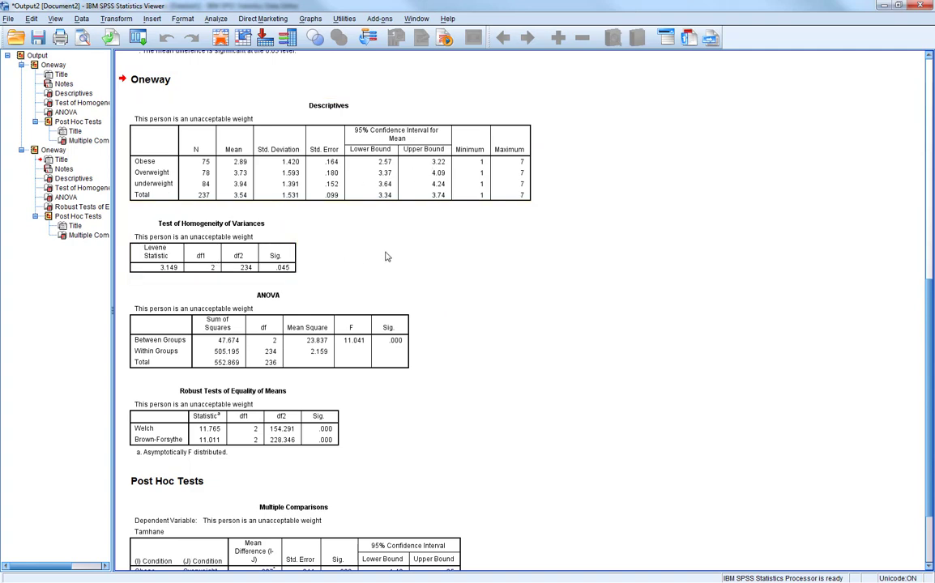
{"action": "scroll", "coordinate": [386, 257], "scroll_direction": "down", "scroll_amount": 1}
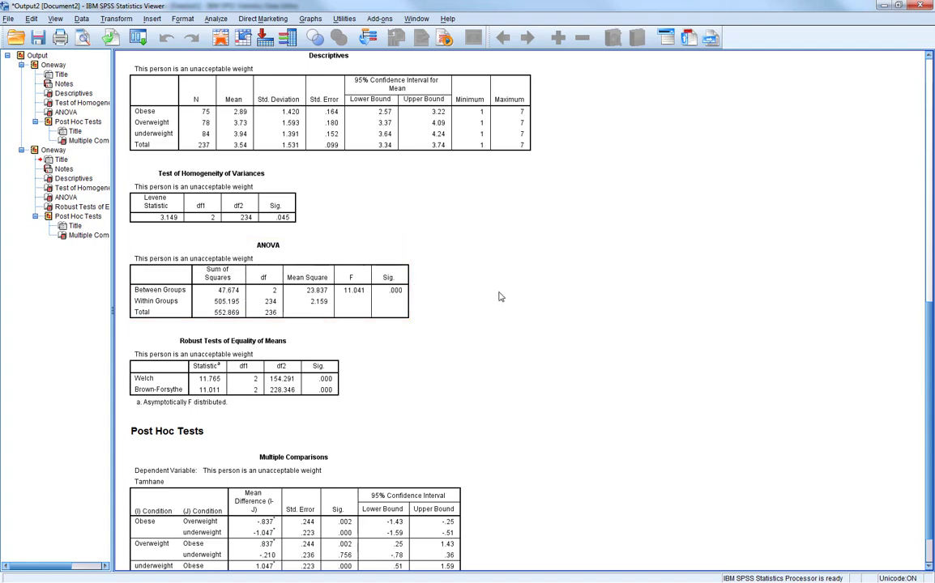
{"action": "scroll", "coordinate": [499, 296], "scroll_direction": "down", "scroll_amount": 1}
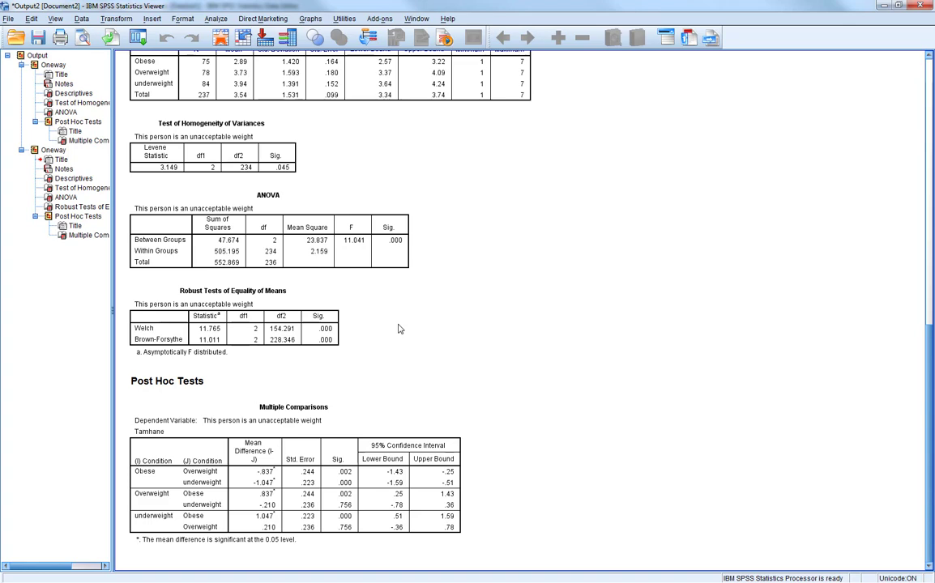
Step: Examine the Robust Tests table: Welch 11.765 and Brown-Forsythe 11.011, both p=.000
{"action": "left_click", "coordinate": [154, 328]}
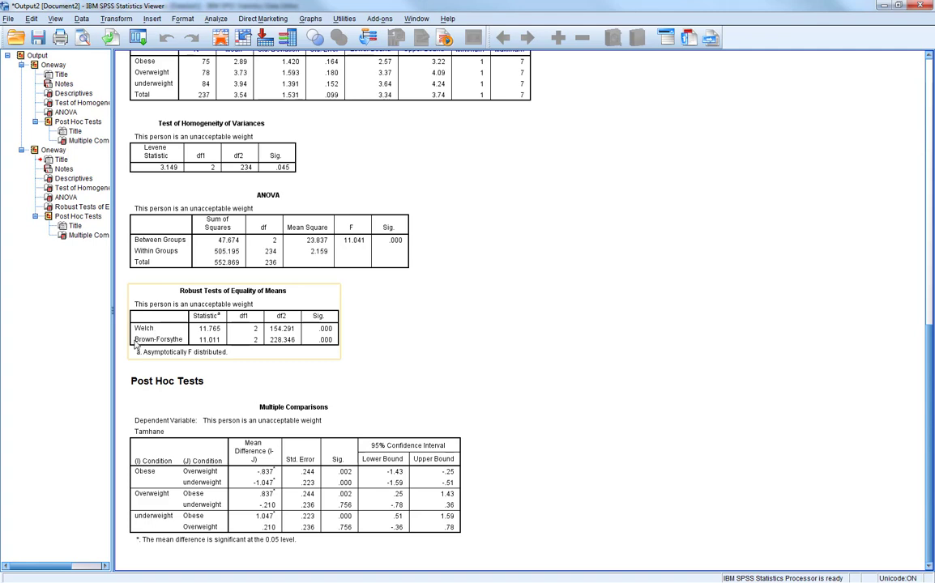
{"action": "left_click", "coordinate": [435, 360]}
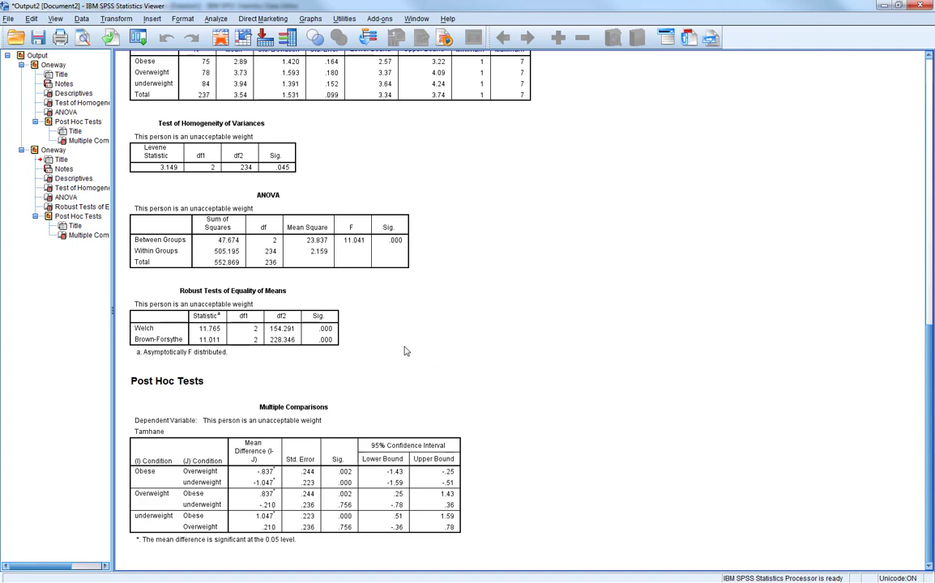
{"action": "left_click", "coordinate": [142, 332]}
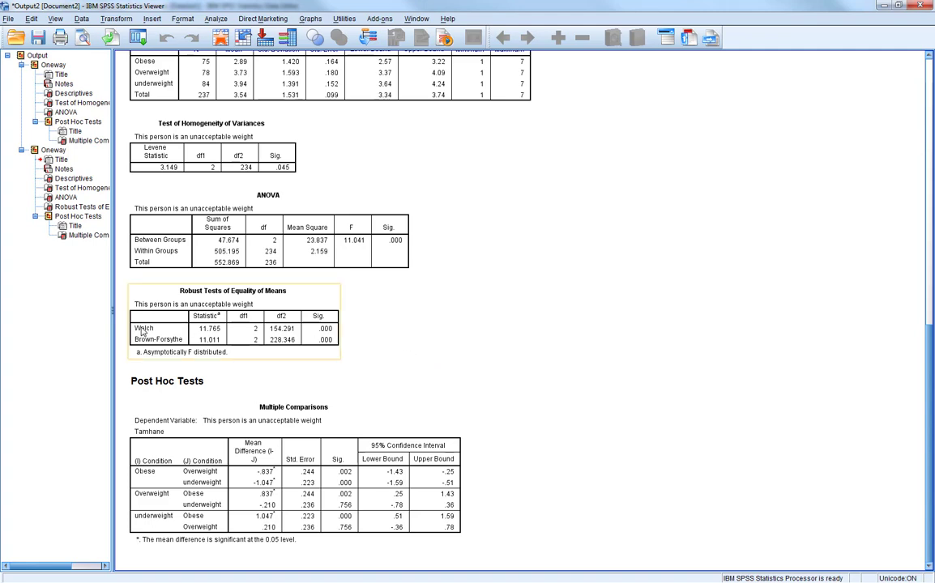
{"action": "left_click", "coordinate": [419, 337]}
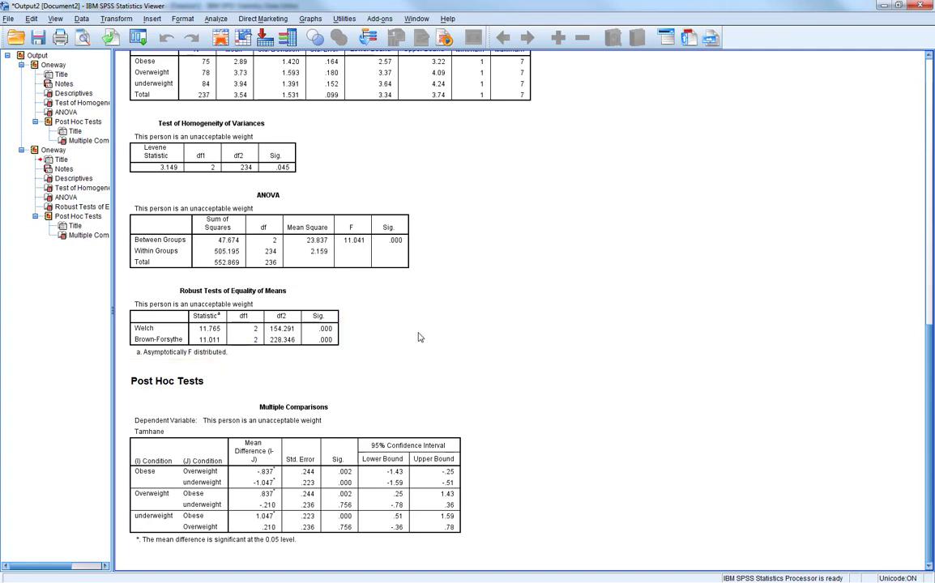
{"action": "left_click", "coordinate": [145, 328]}
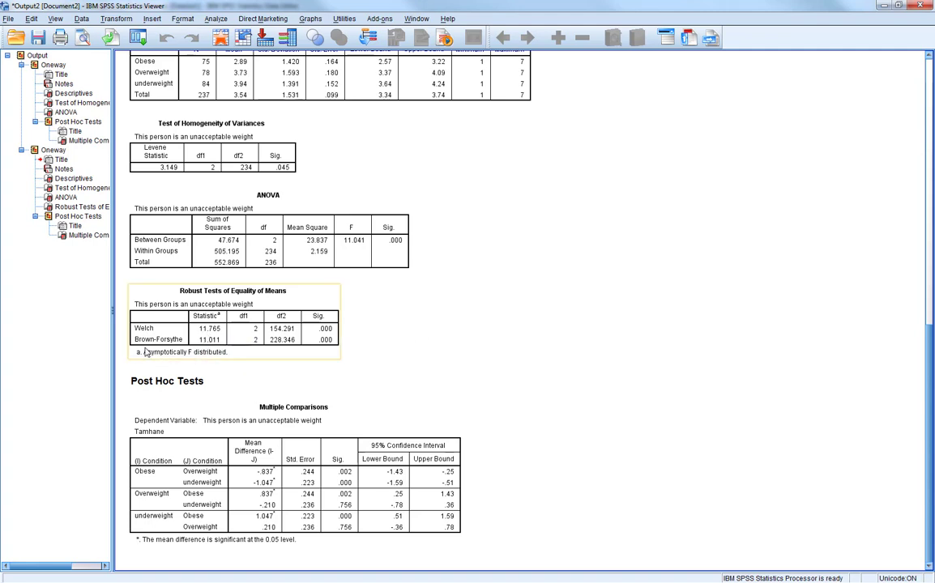
{"action": "left_click", "coordinate": [203, 361]}
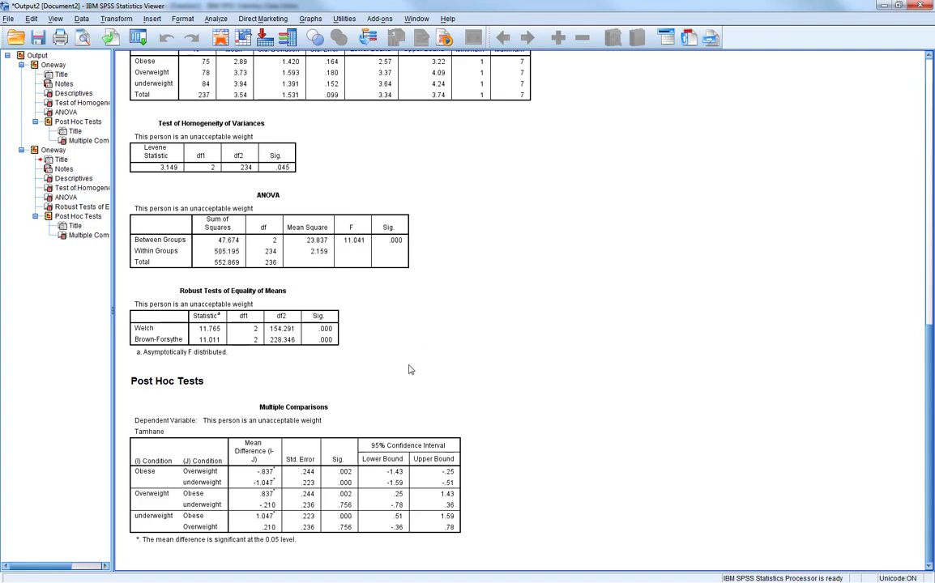
{"action": "scroll", "coordinate": [419, 366], "scroll_direction": "up", "scroll_amount": 1}
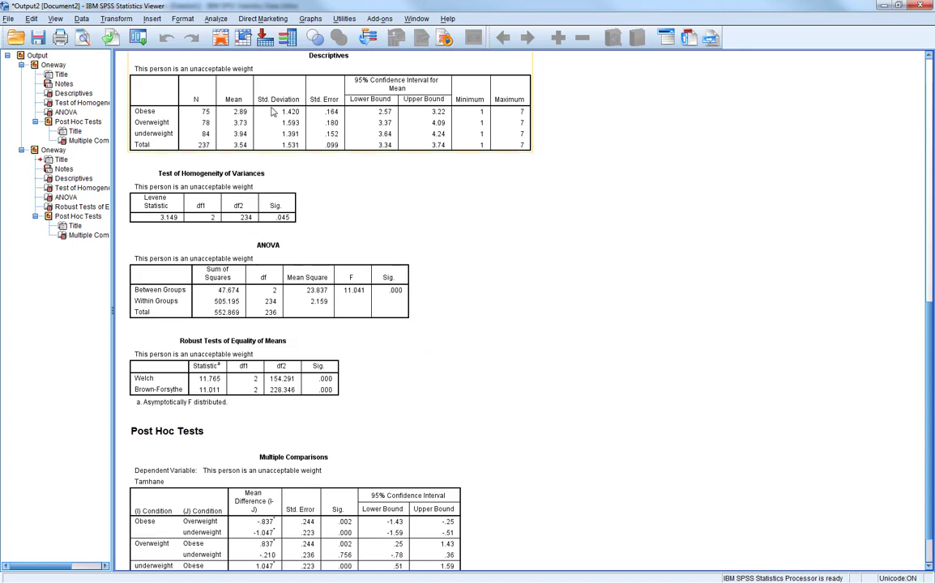
{"action": "left_click", "coordinate": [231, 70]}
{"action": "scroll", "coordinate": [425, 300], "scroll_direction": "down", "scroll_amount": 1}
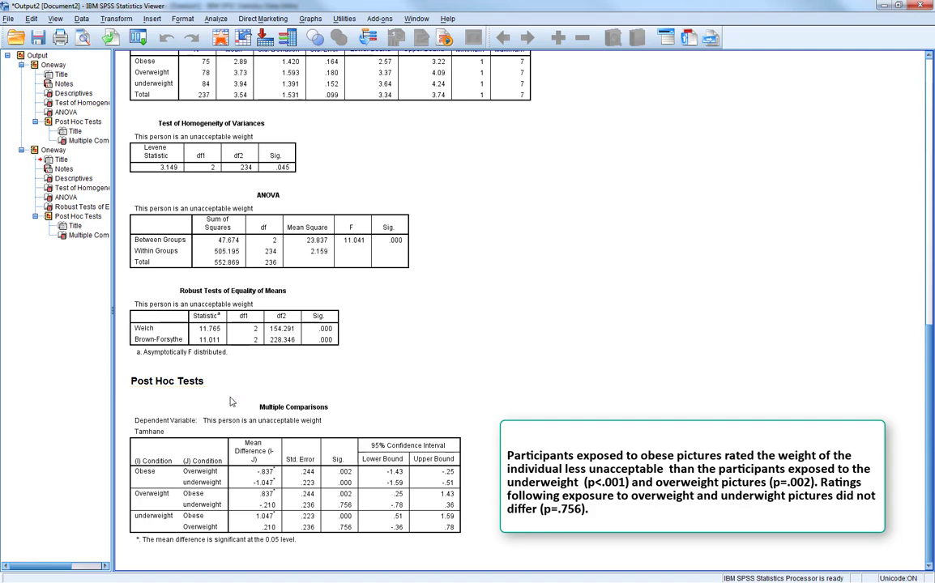
{"action": "left_click", "coordinate": [139, 476]}
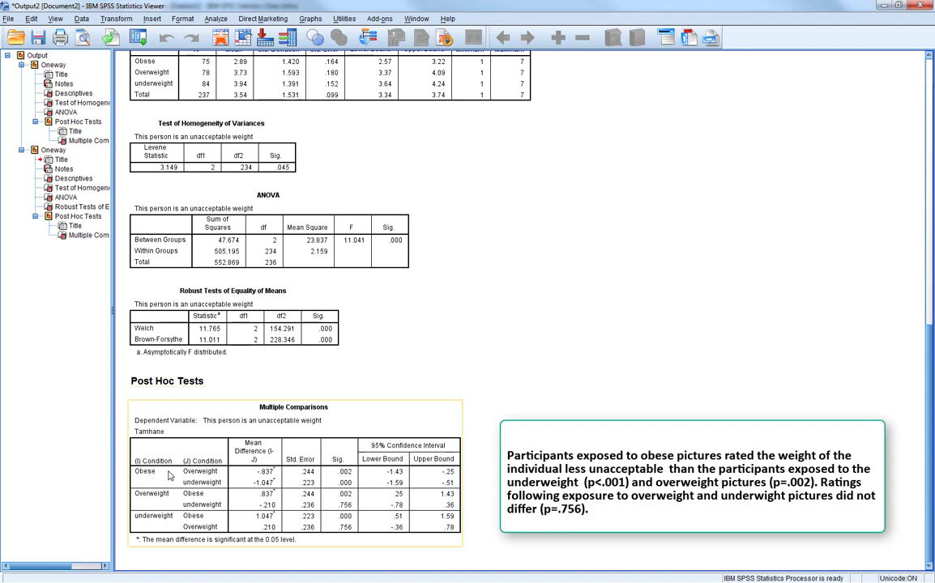